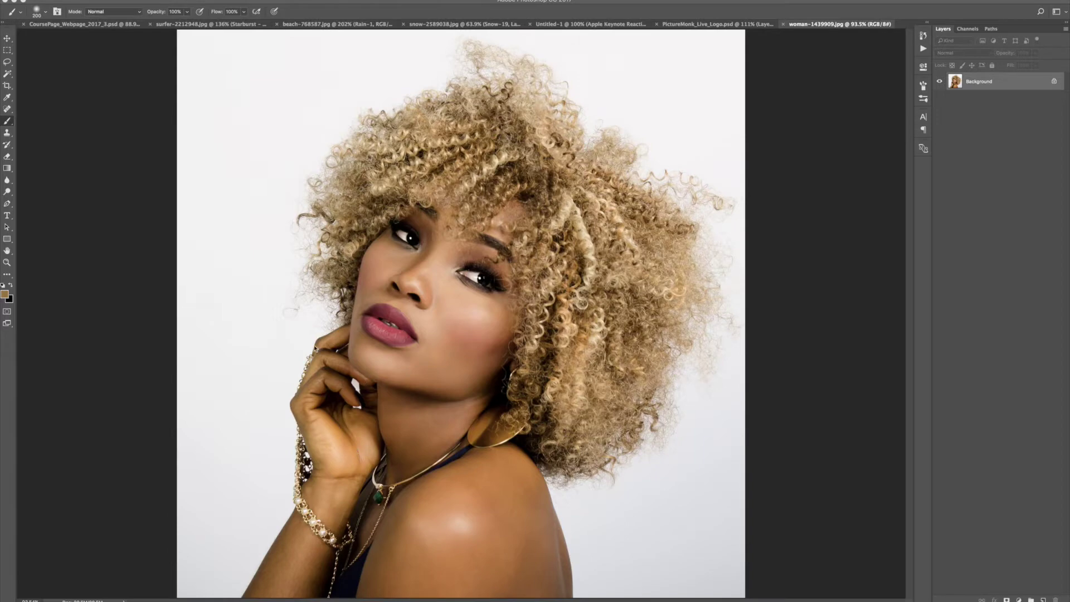
- Try to select the white background with the Magic Wand, inspect the selection around the hair, and clear the selection
left_click(8, 75)
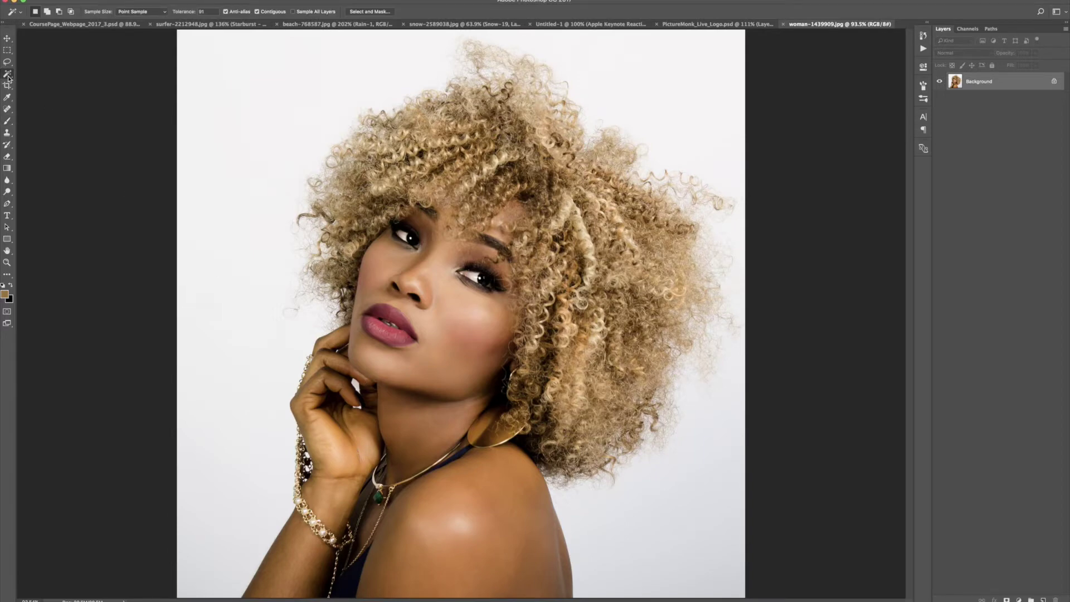
left_click(275, 100)
scroll(654, 221, "up", 5)
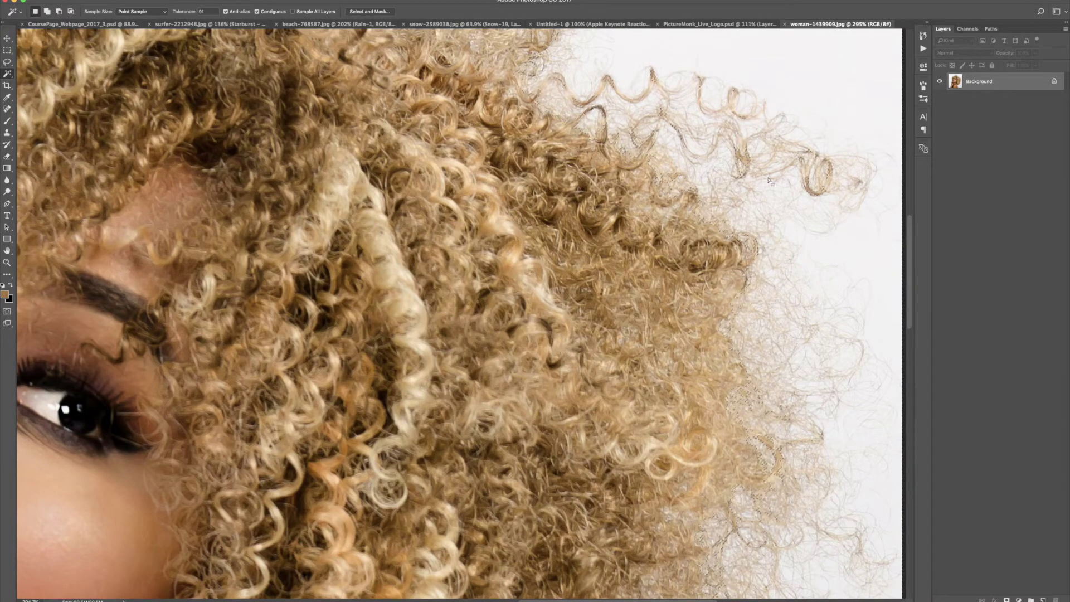
scroll(685, 137, "down", 5)
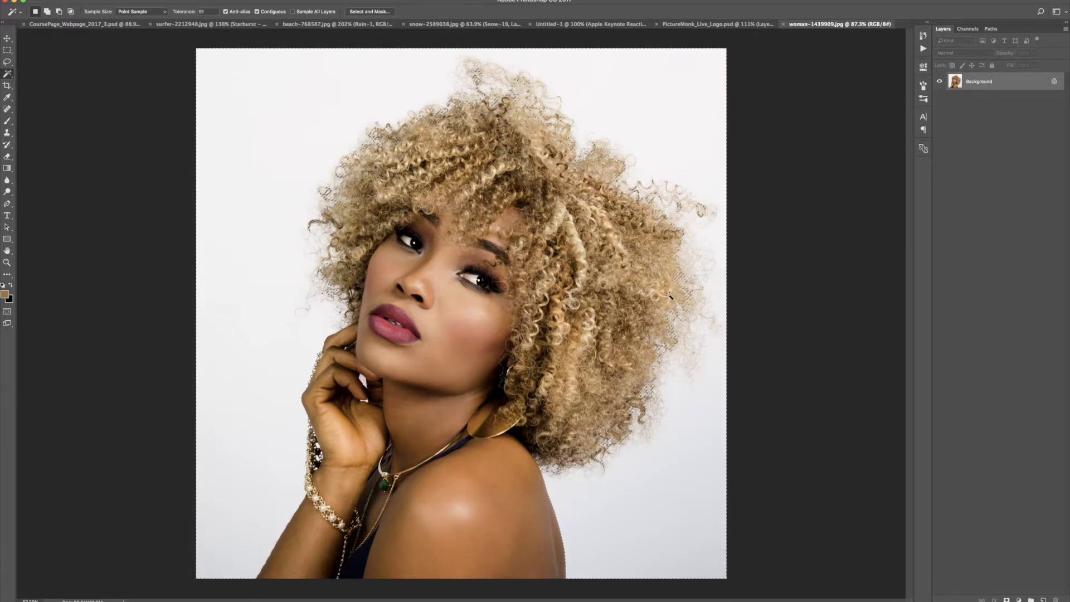
key("super+d")
- Compare the Red, Green and Blue channels individually and duplicate the Blue channel
left_click(967, 31)
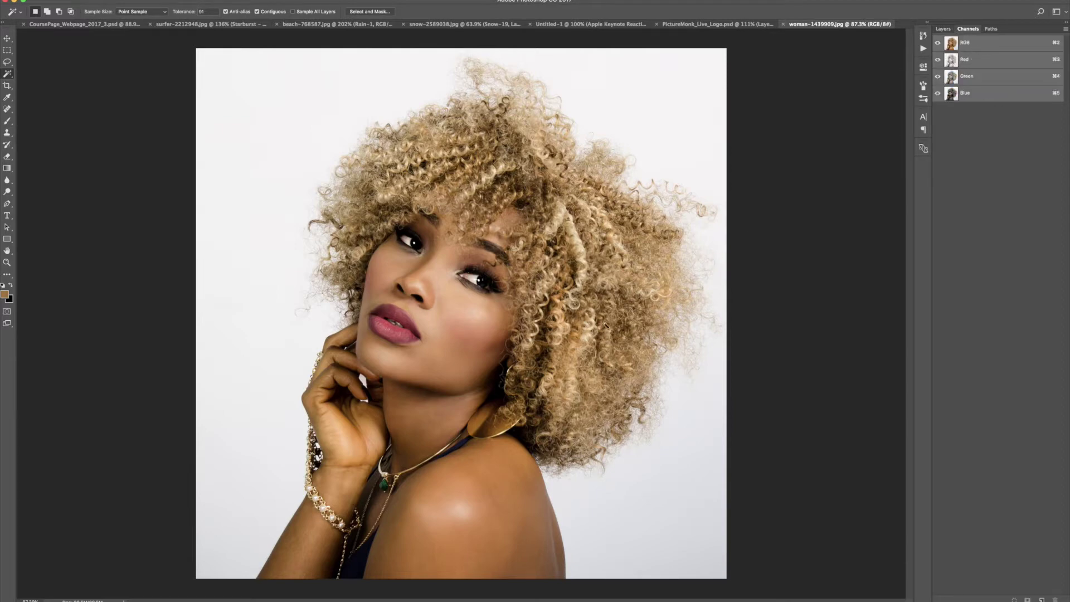
left_click(976, 64)
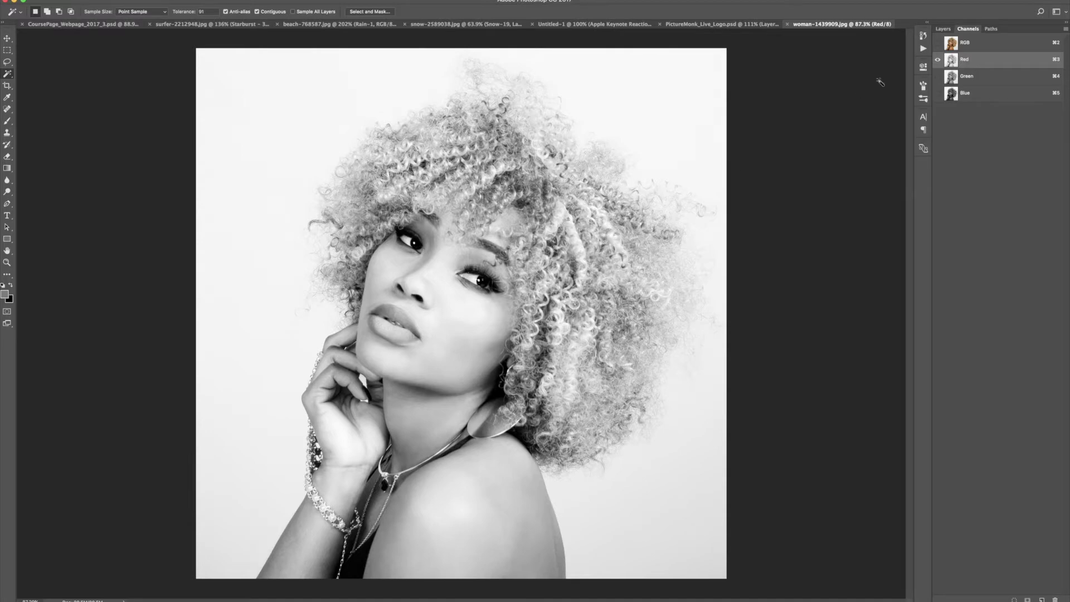
left_click(976, 78)
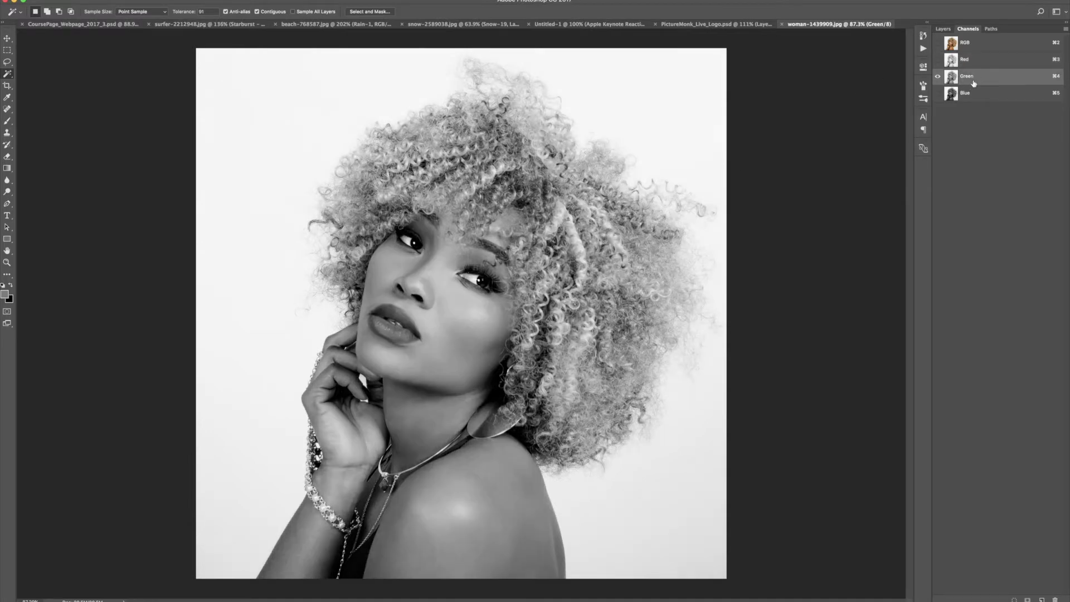
left_click(973, 96)
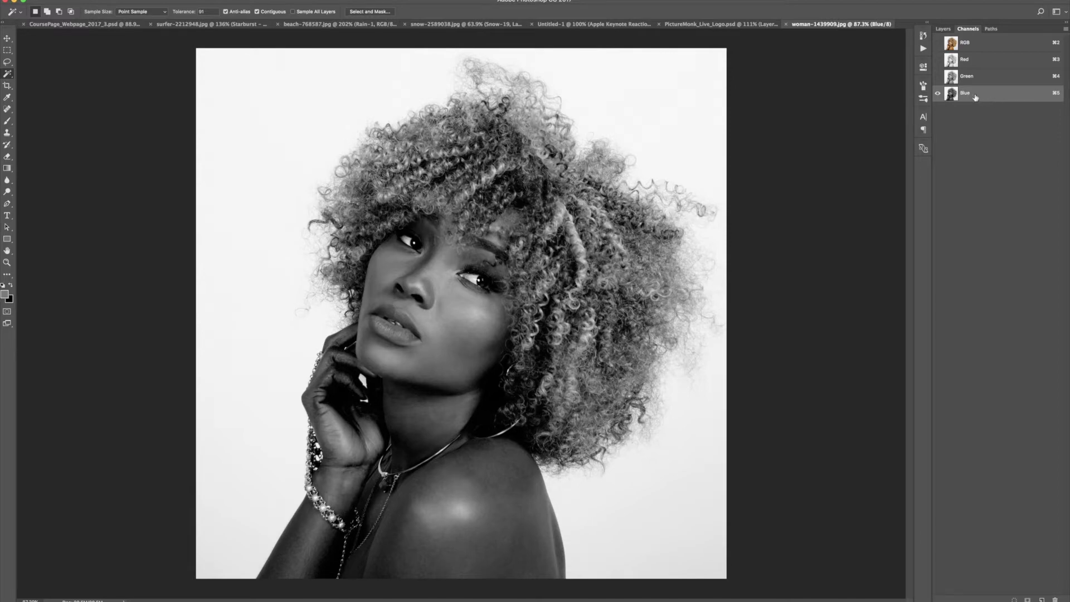
left_click_drag(990, 96, 1042, 600)
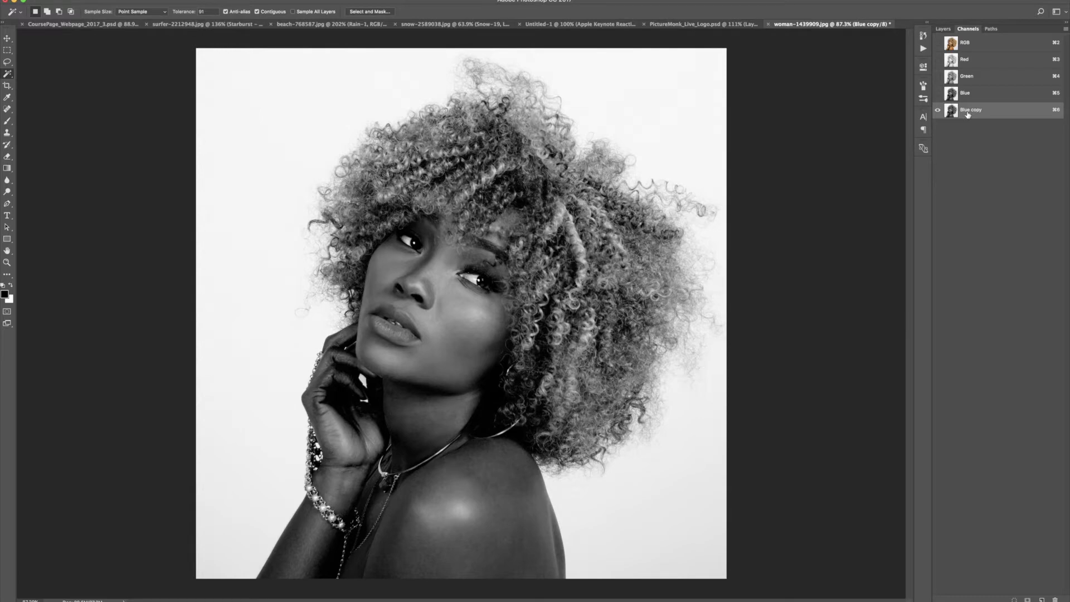
- Apply Levels to the duplicated Blue channel with input black 127, midtone 0.84 and white 231
key("super+l")
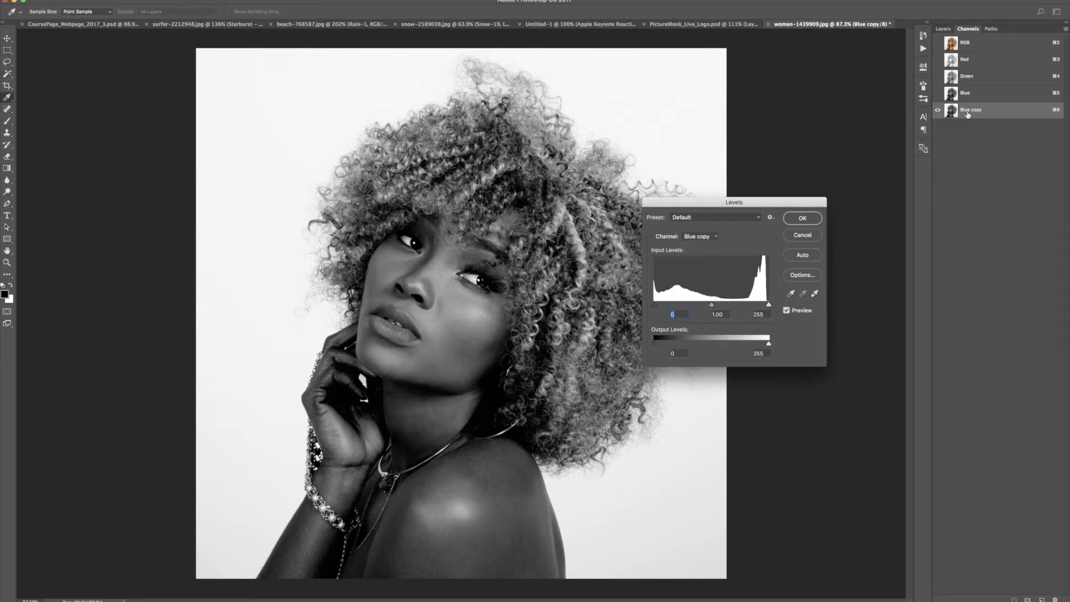
left_click_drag(760, 203, 805, 164)
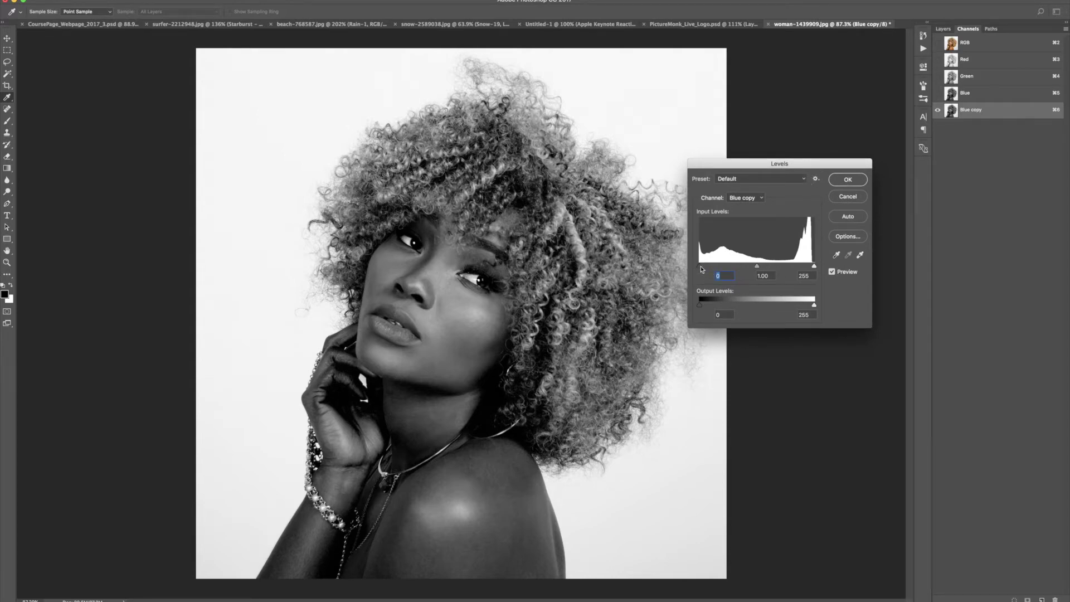
left_click_drag(700, 266, 745, 269)
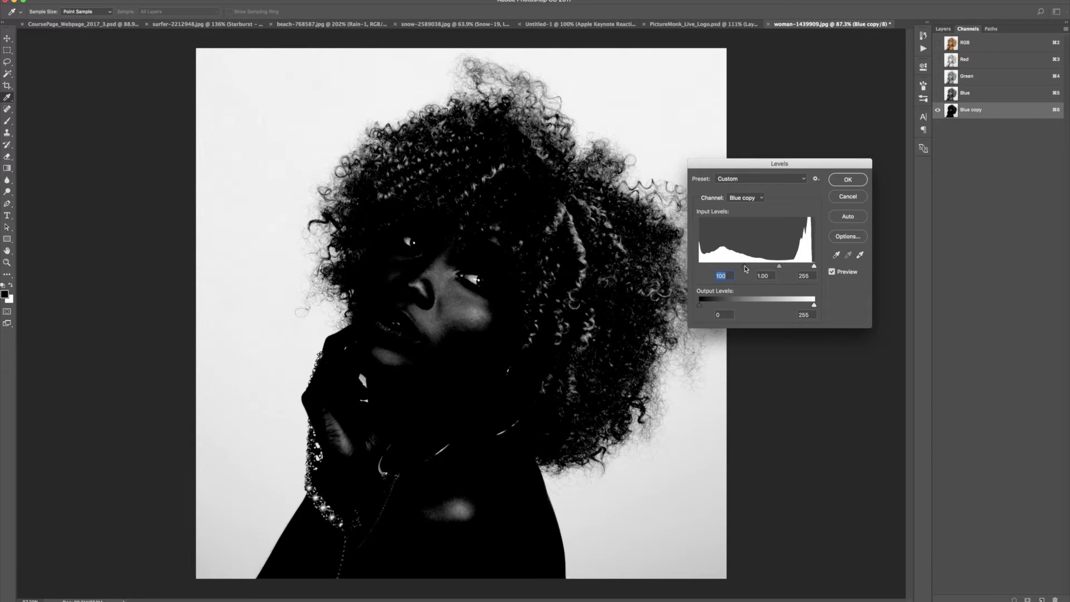
left_click_drag(745, 267, 753, 269)
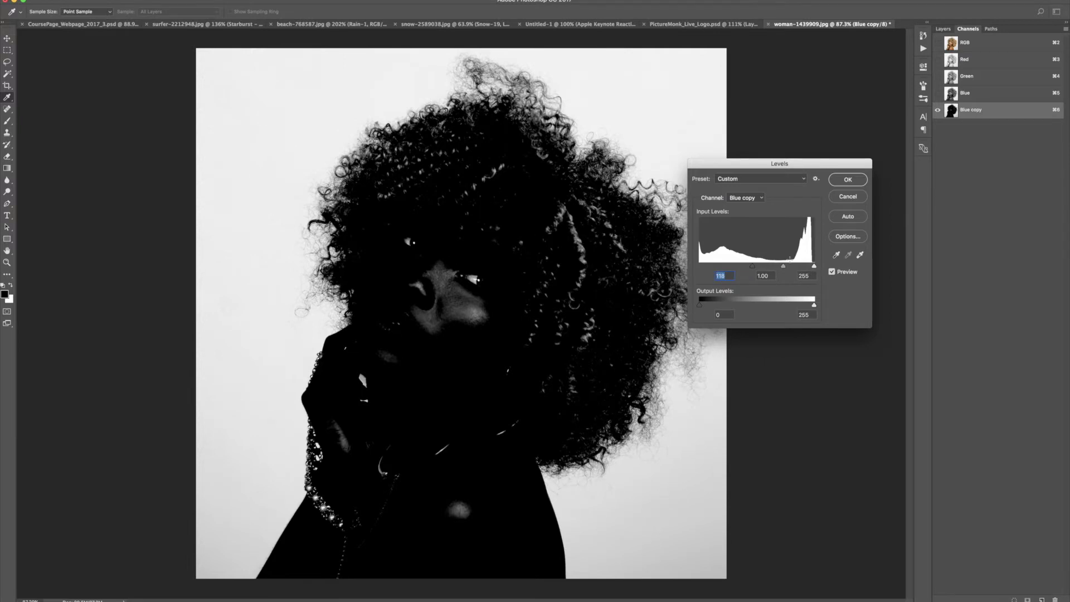
mouse_move(814, 266)
left_mouse_down()
mouse_move(779, 268)
mouse_move(803, 269)
left_mouse_up()
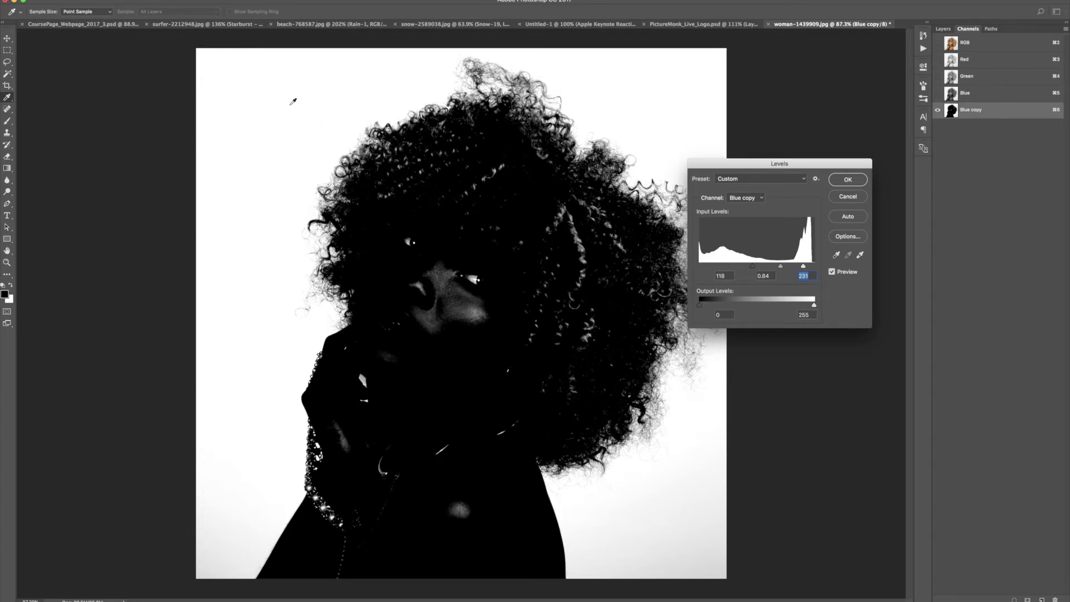
left_click_drag(752, 267, 755, 268)
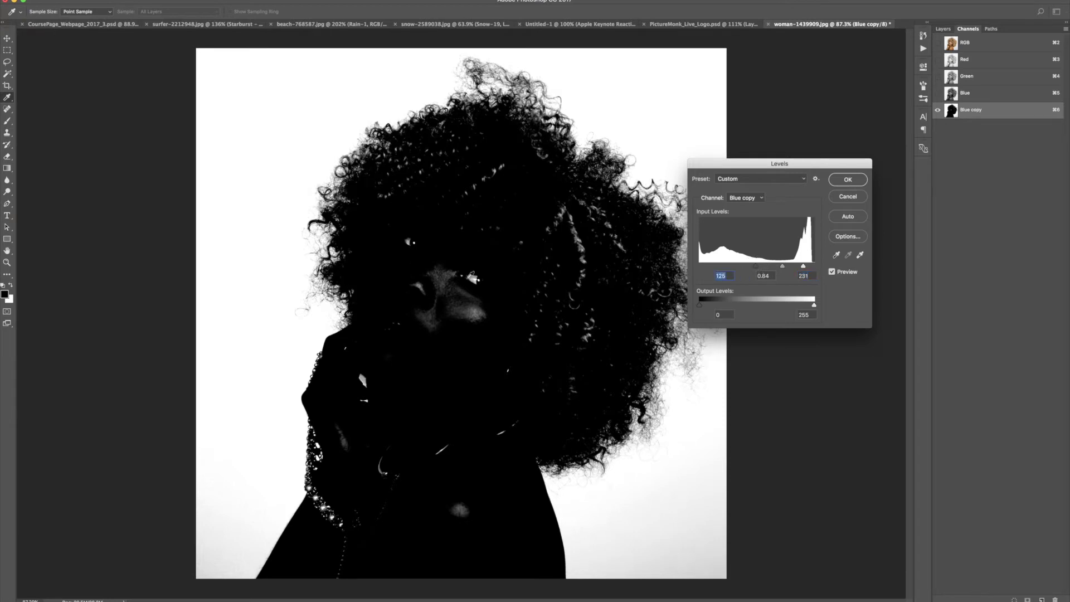
left_click_drag(756, 266, 798, 266)
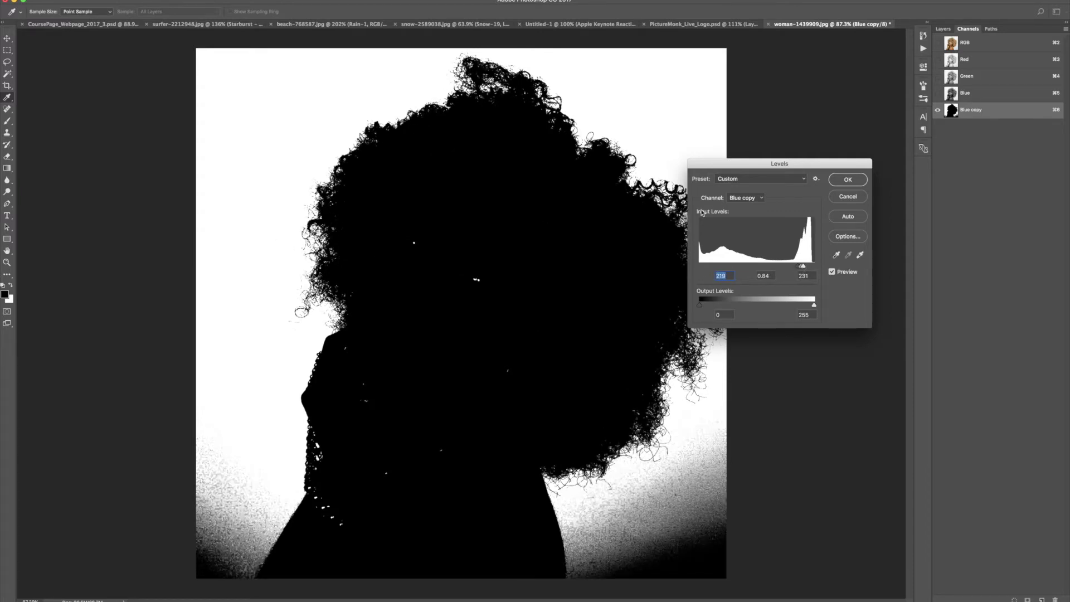
left_click_drag(800, 266, 756, 270)
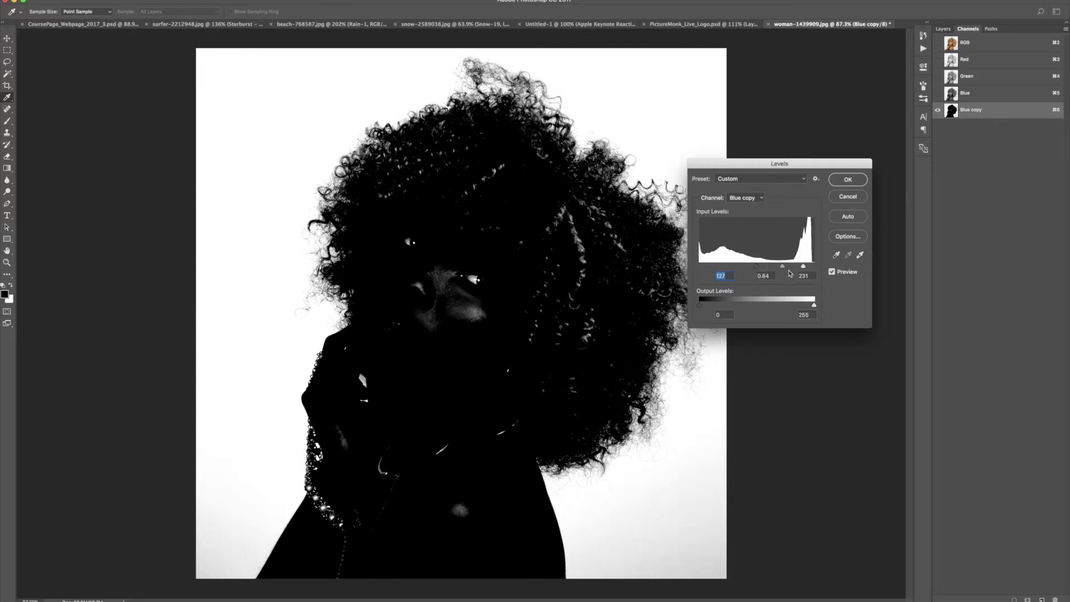
left_click(852, 179)
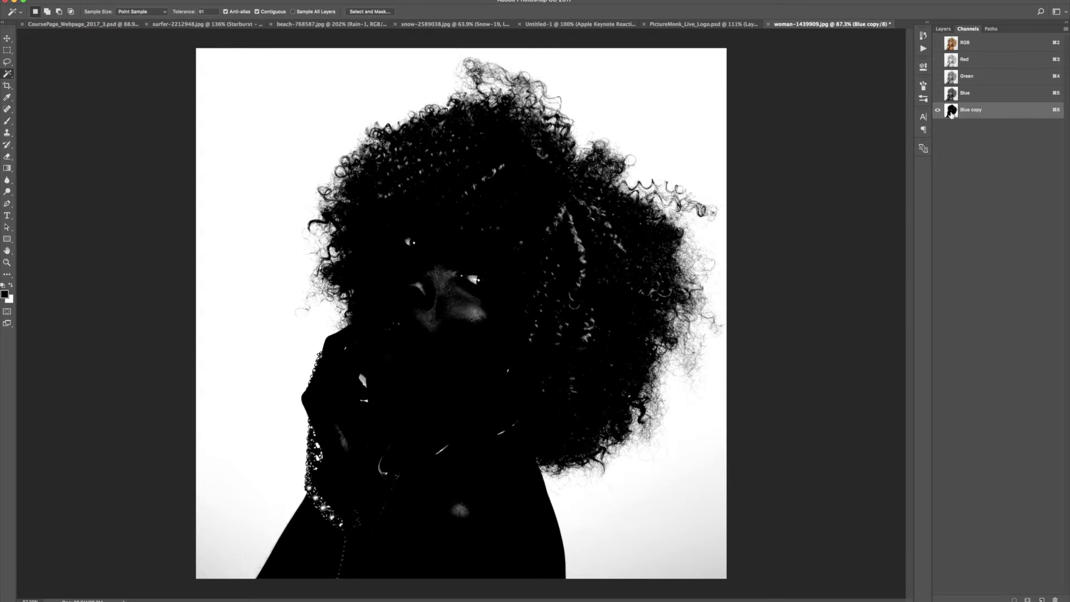
- Load the duplicated Blue channel as a selection and inspect its edge around the curls
left_click(952, 111, "super")
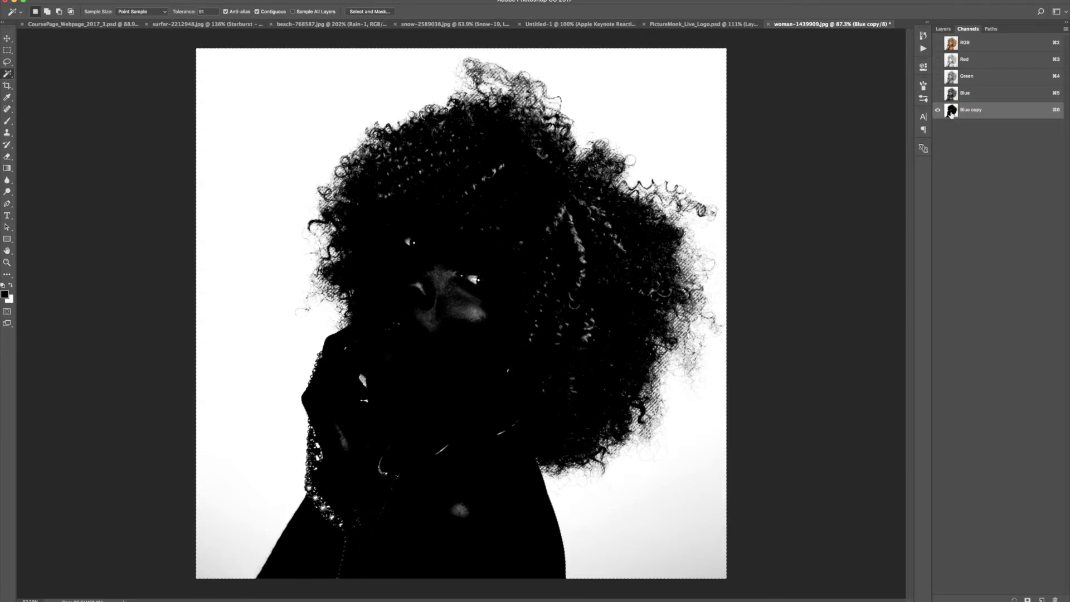
key("alt")
scroll(504, 100, "up", 8)
scroll(555, 136, "up", 2)
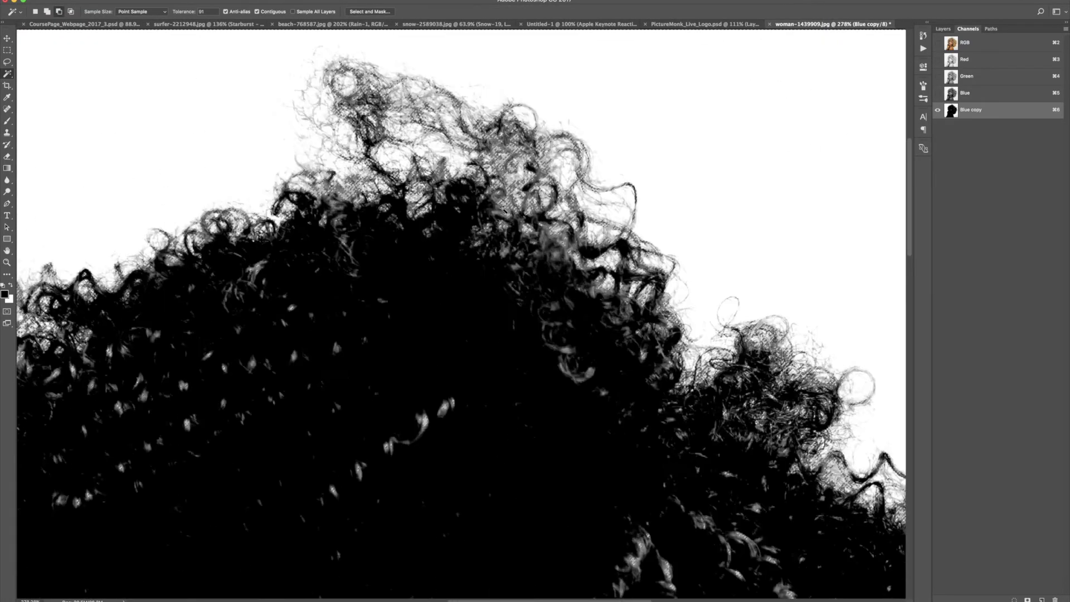
key("super+0")
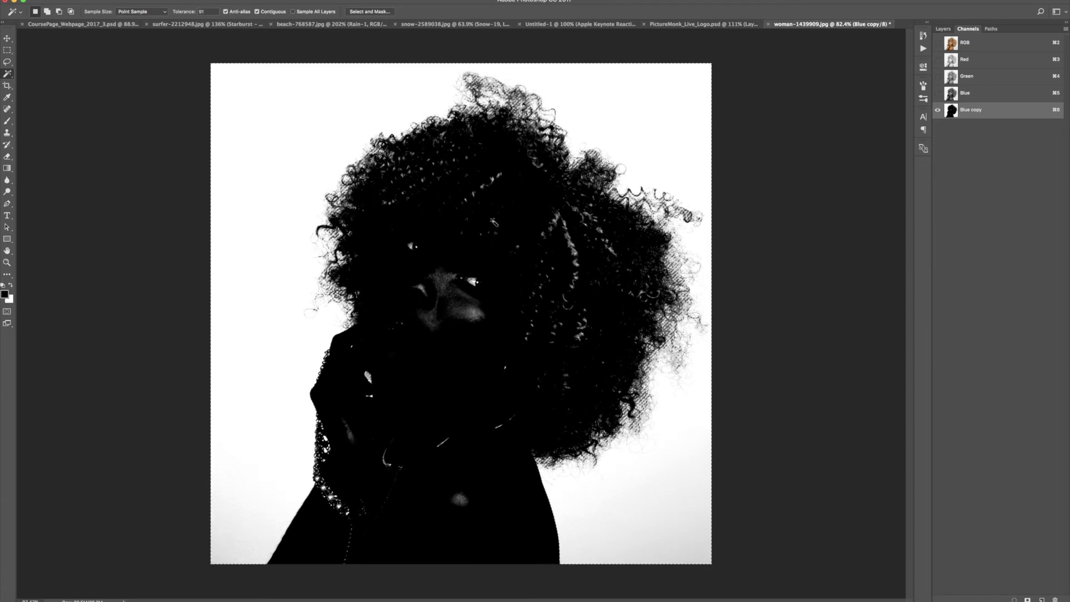
- Invert the selection so it covers the woman and apply it as a layer mask on the photo layer
left_click(943, 30)
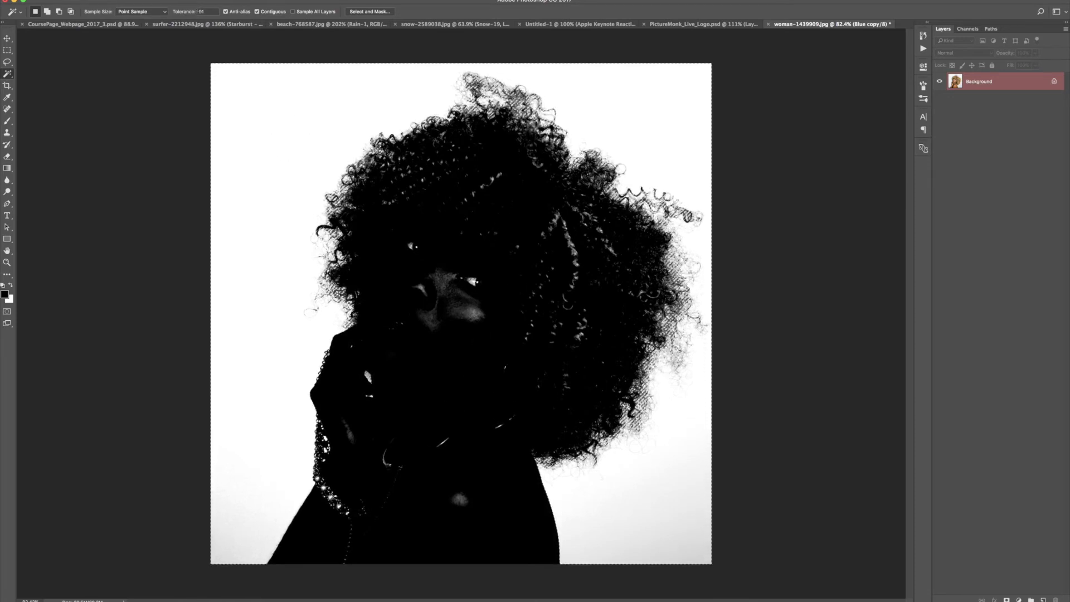
left_click(146, 0)
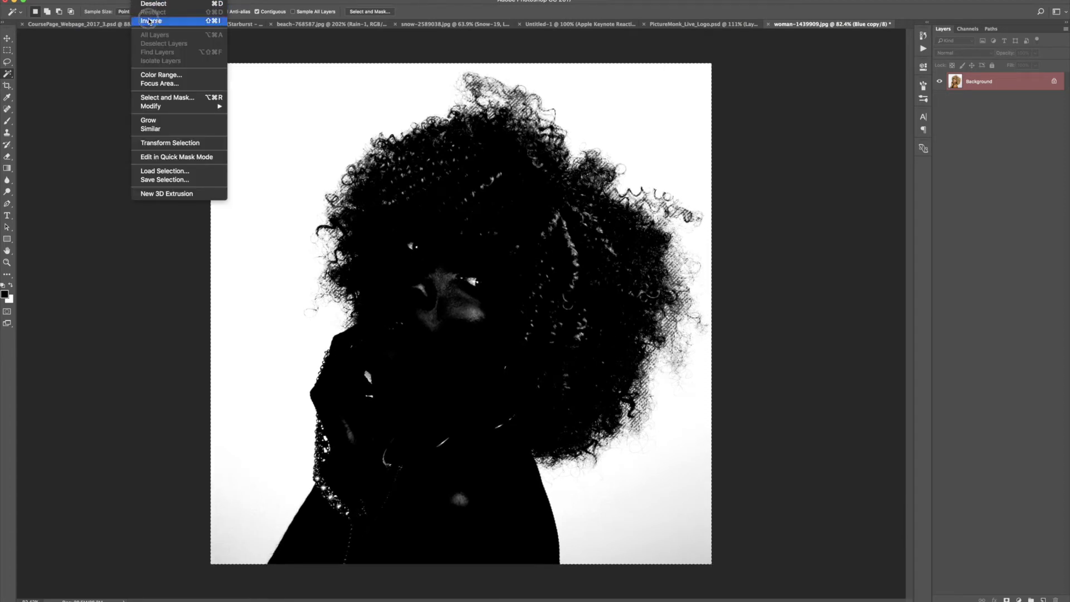
left_click(147, 20)
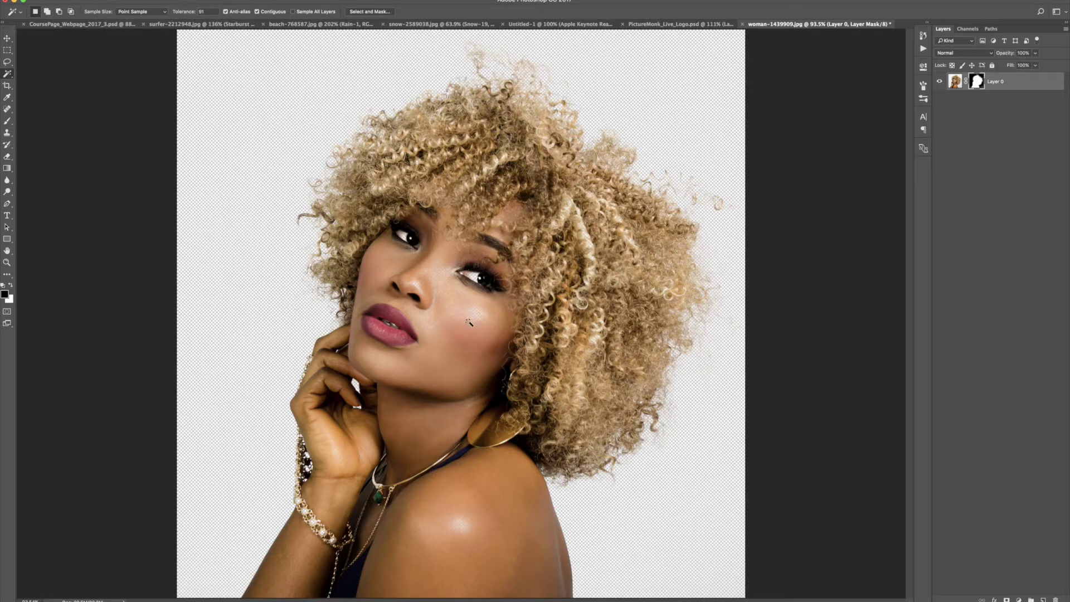
- Paint white on the layer mask with the Brush over the semi-transparent areas of the cheek, eye and nose
scroll(468, 321, "up", 5)
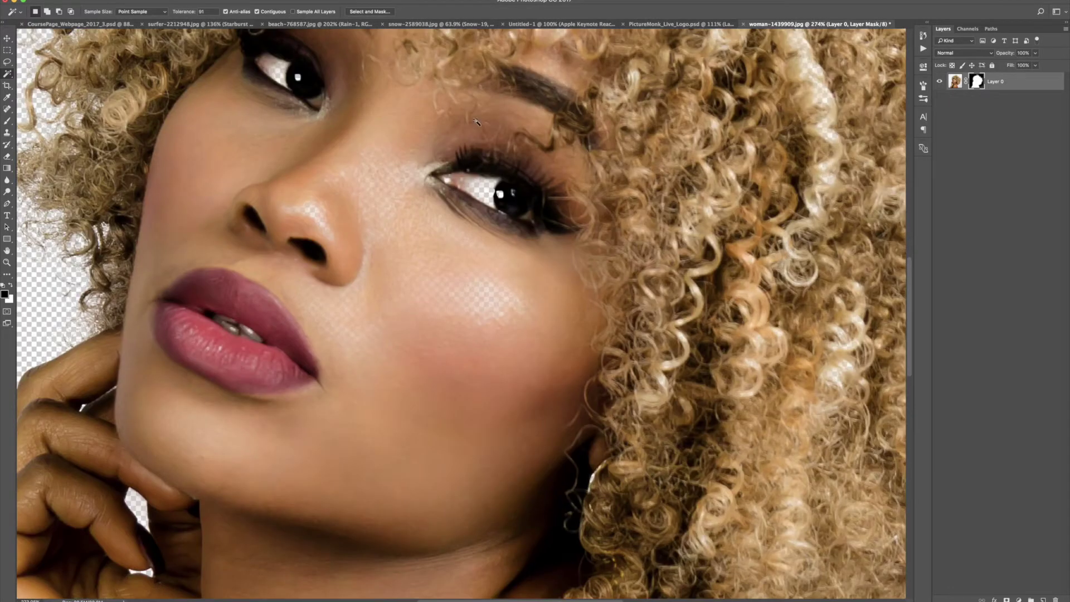
scroll(336, 297, "down", 5)
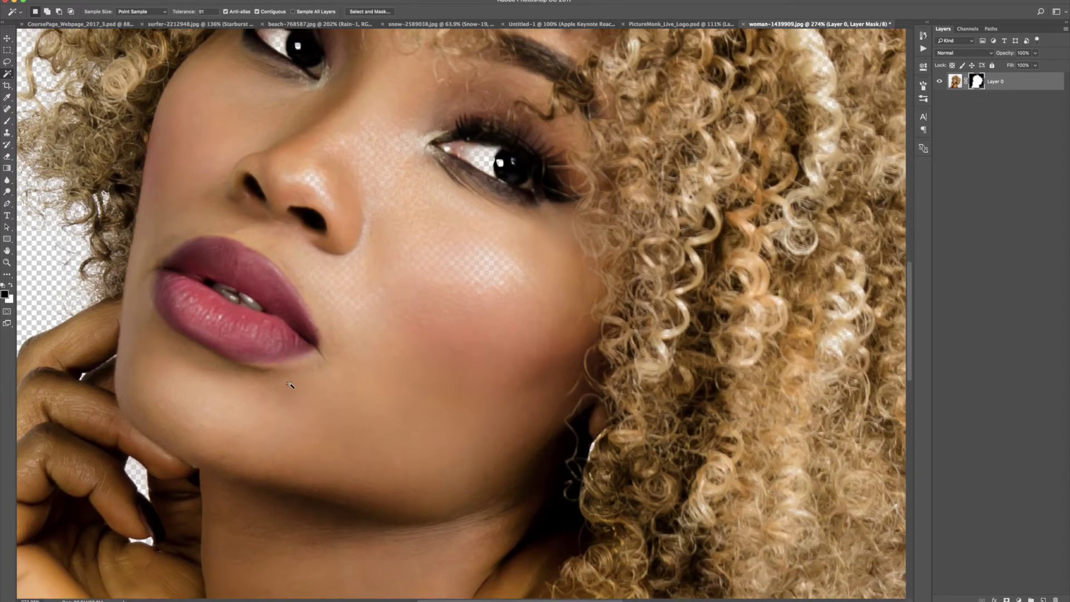
scroll(467, 204, "up", 3)
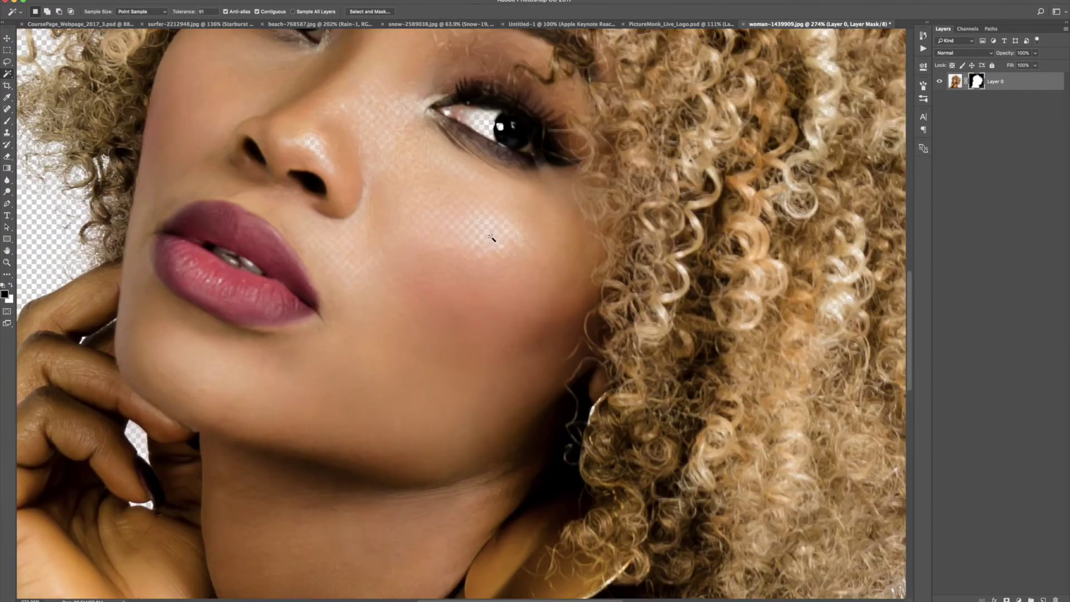
scroll(487, 231, "up", 2)
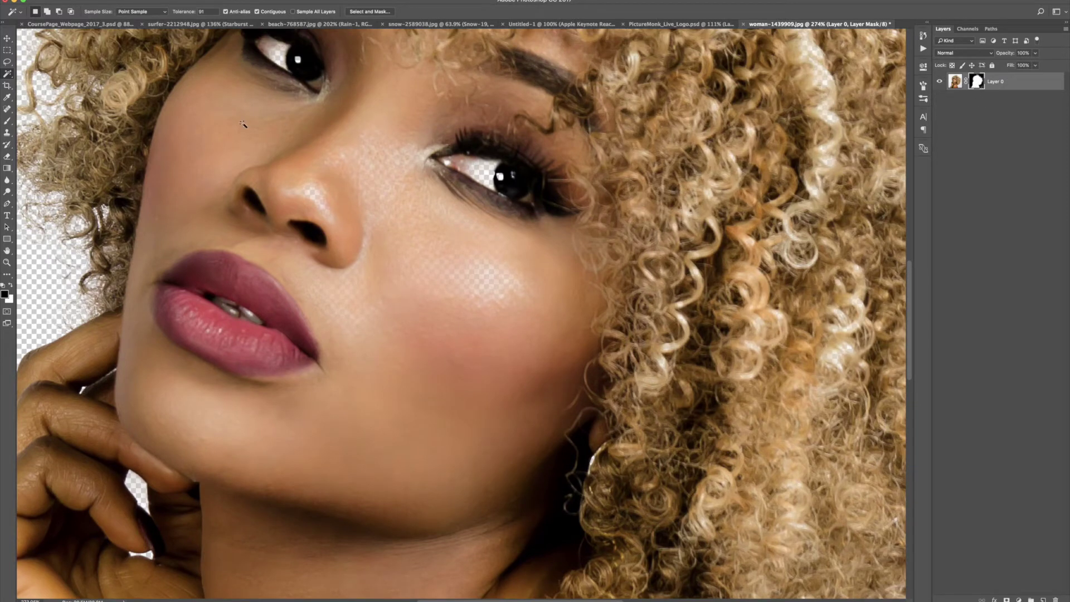
key("b")
key("x")
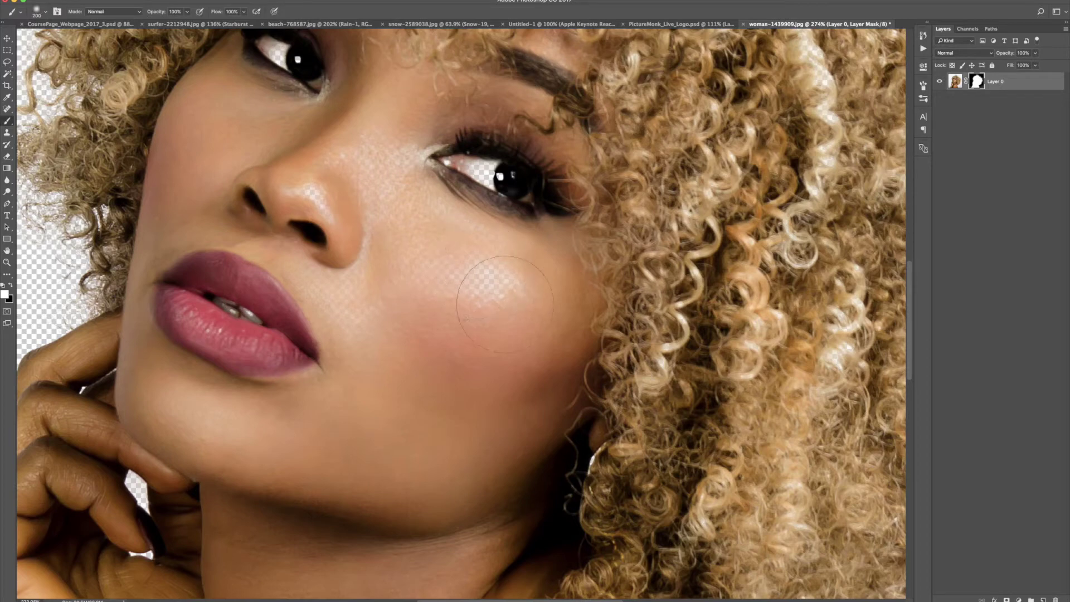
left_click_drag(514, 291, 504, 245)
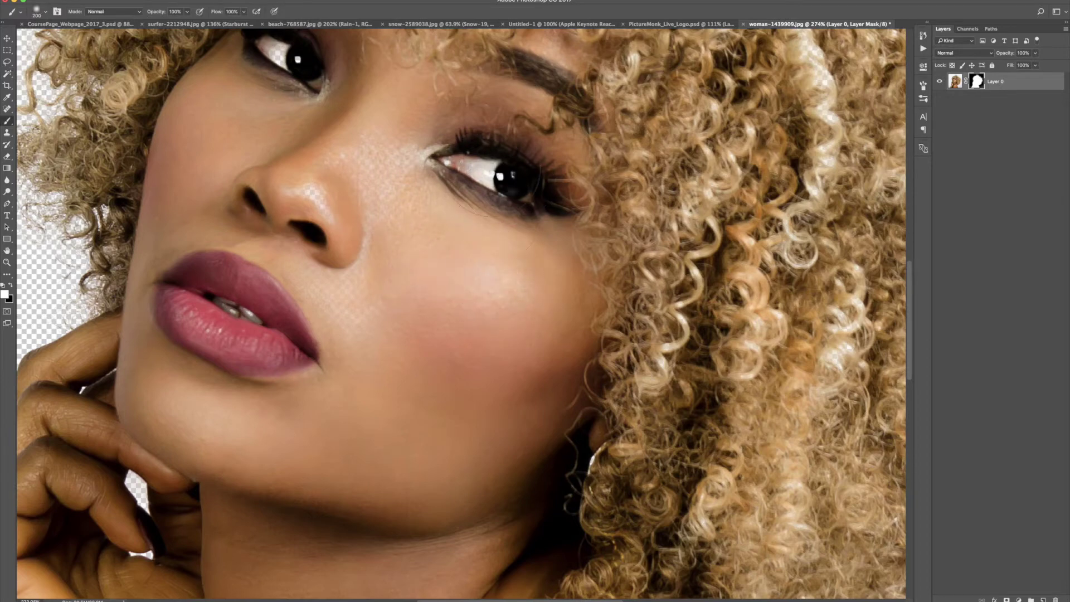
mouse_move(415, 163)
left_mouse_down()
mouse_move(296, 199)
mouse_move(335, 290)
mouse_move(425, 336)
mouse_move(382, 371)
mouse_move(279, 274)
left_mouse_up()
- Paint white on the layer mask over the semi-transparent light curls inside the hair
scroll(524, 334, "up", 6)
scroll(524, 334, "right", 5)
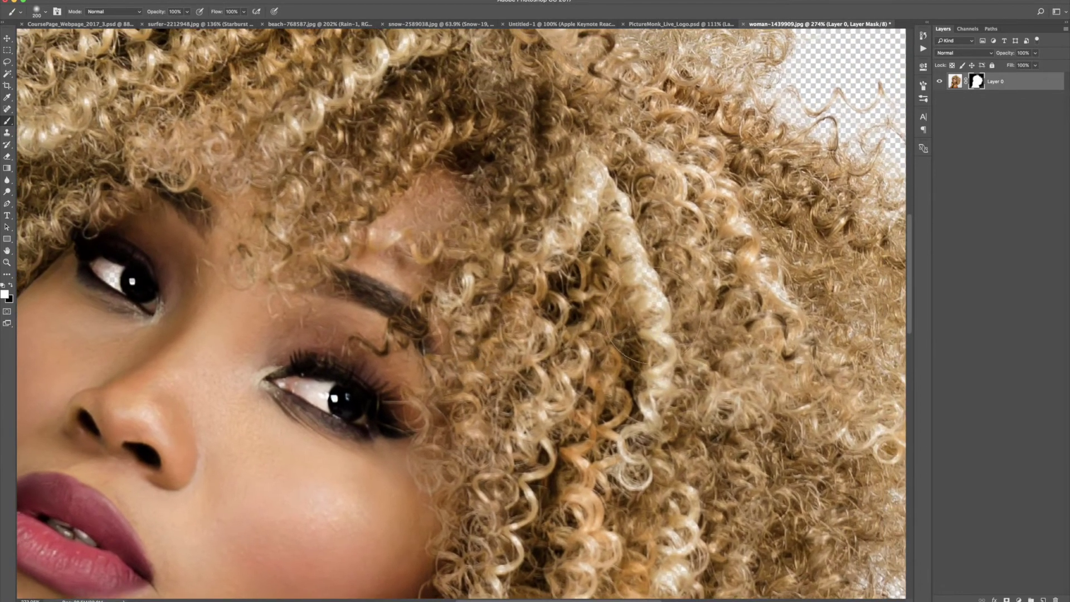
mouse_move(652, 315)
left_mouse_down()
mouse_move(632, 190)
mouse_move(608, 267)
mouse_move(641, 334)
mouse_move(556, 261)
left_mouse_up()
scroll(556, 260, "up", 6)
scroll(556, 261, "left", 5)
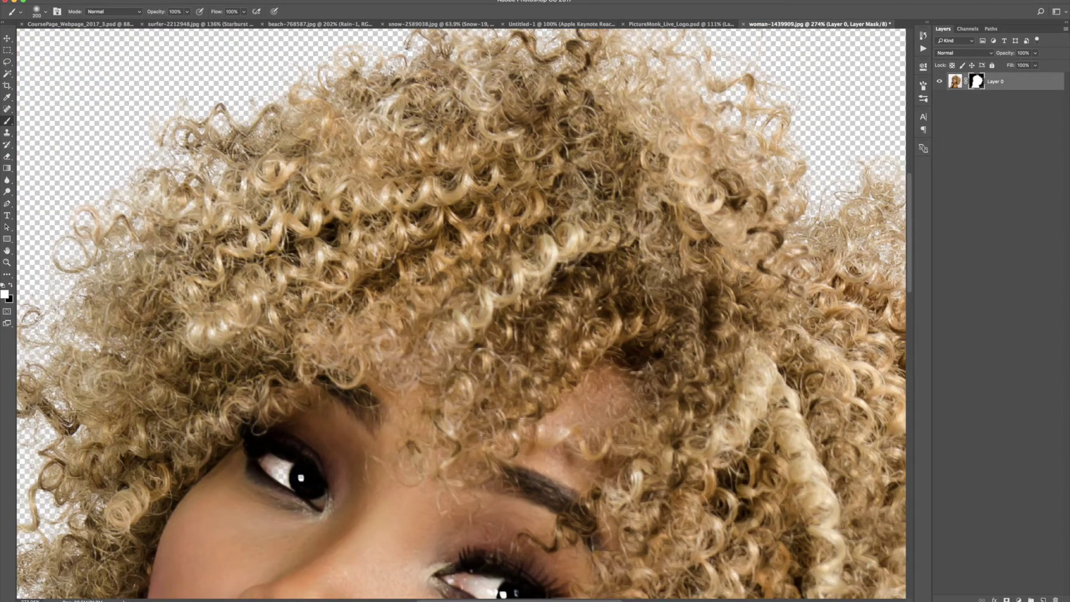
- Inspect the masked photo along the face, hand, neck, earring and shoulder for remaining semi-transparent areas
scroll(440, 212, "down", 7)
scroll(440, 212, "left", 3)
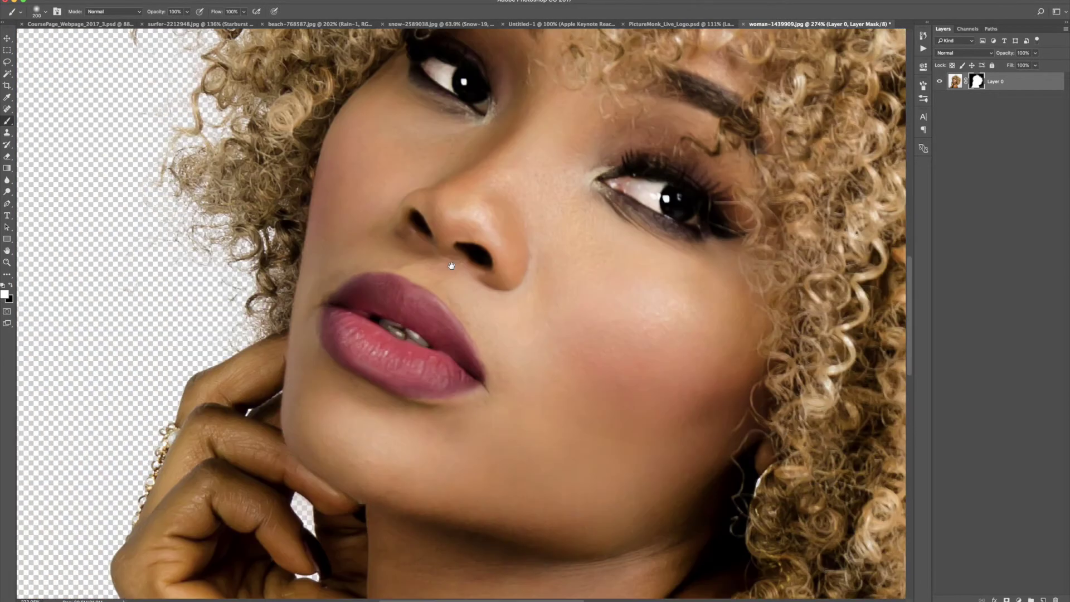
scroll(430, 413, "down", 7)
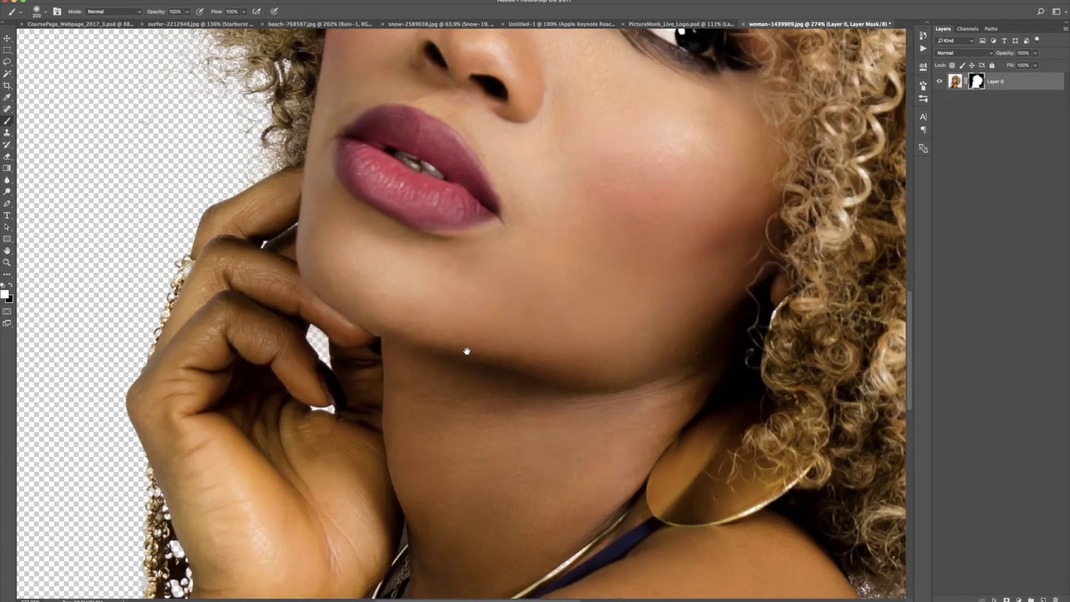
scroll(507, 411, "right", 3)
left_click_drag(479, 377, 359, 358)
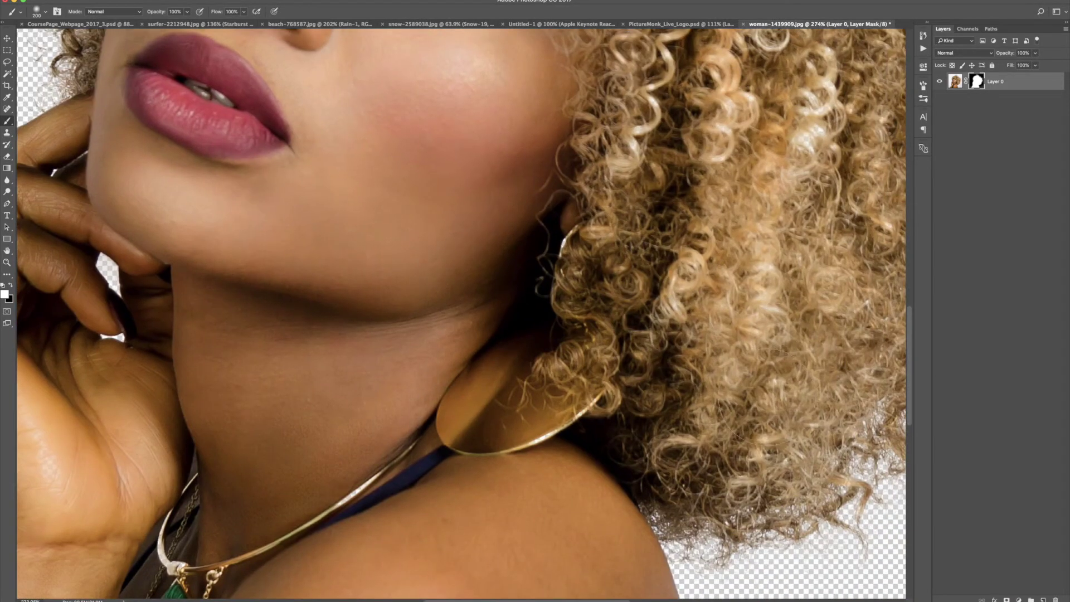
scroll(363, 351, "down", 10)
scroll(506, 299, "left", 4)
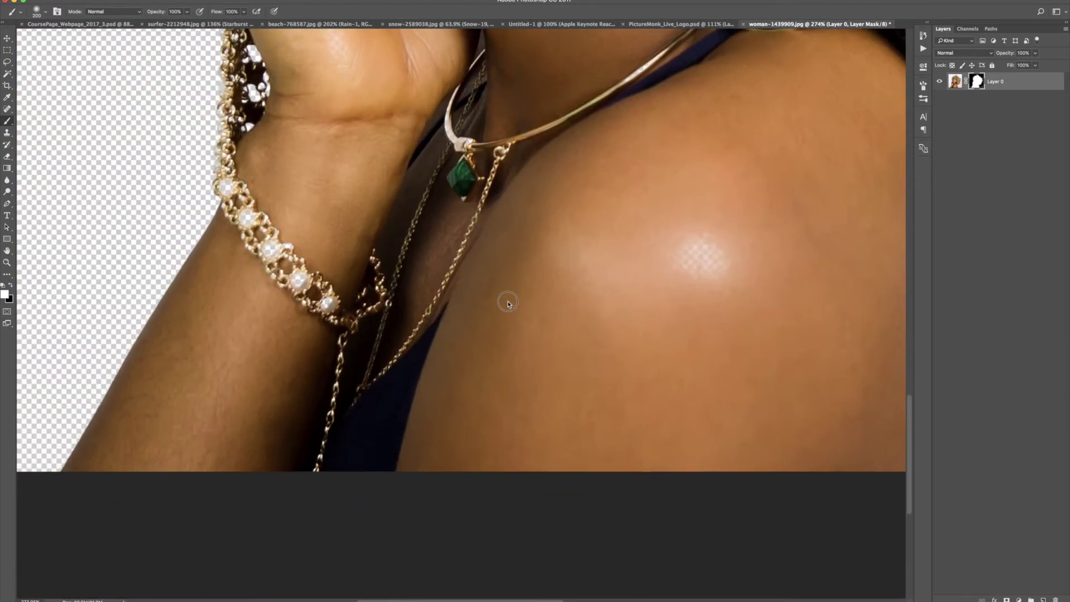
- Paint white on the layer mask over the semi-transparent highlight on the shoulder, adjusting the brush size to fit
key("bracketleft")
key("bracketleft")
key("bracketleft")
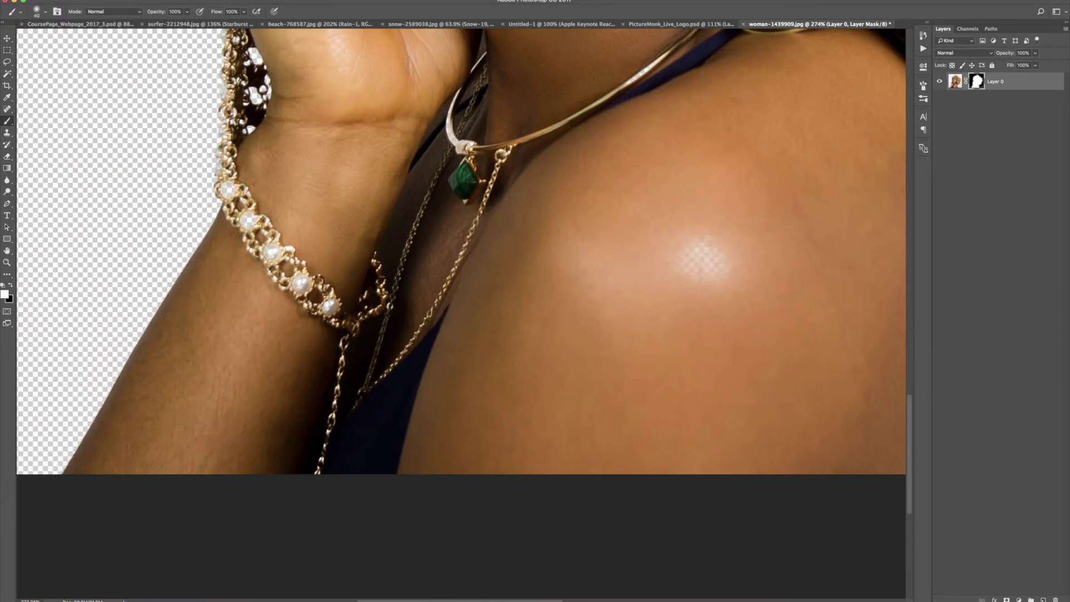
key("bracketleft")
scroll(470, 151, "down", 3)
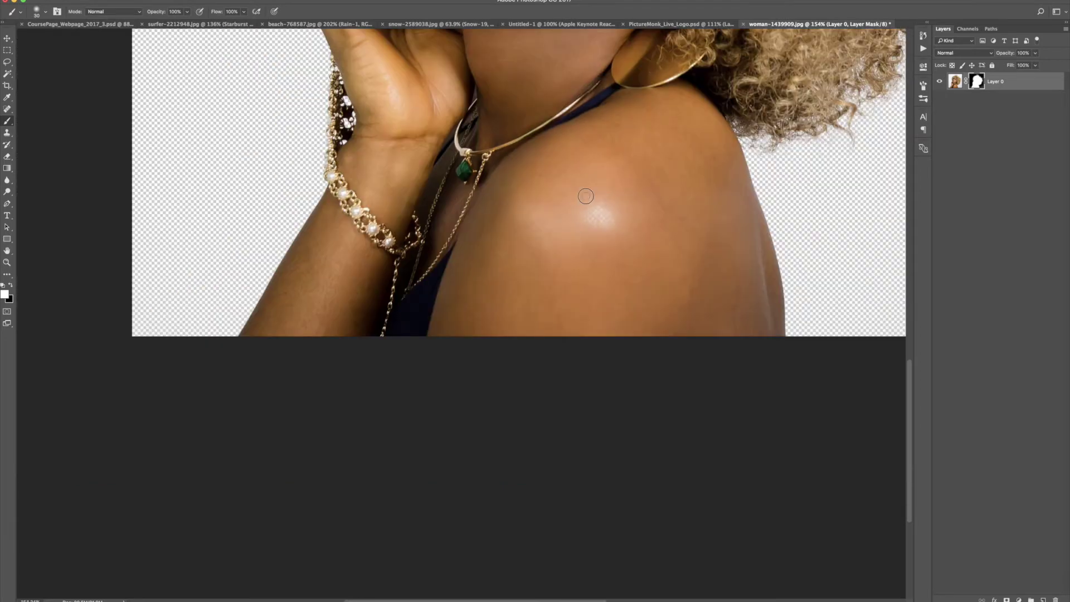
key("bracketright")
key("bracketright")
key("bracketright")
key("bracketright")
key("ctrl+0")
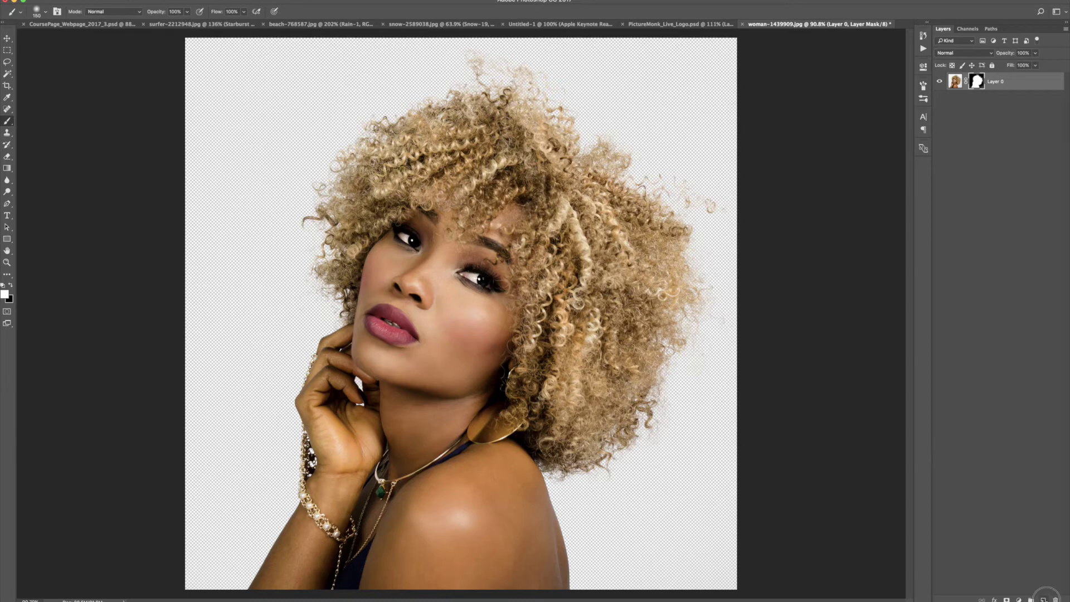
- Create a new layer below the masked photo and fill it with a muted red, RGB 176, 82, 85, at 100% opacity
left_click(1043, 599)
left_click_drag(998, 85, 998, 116)
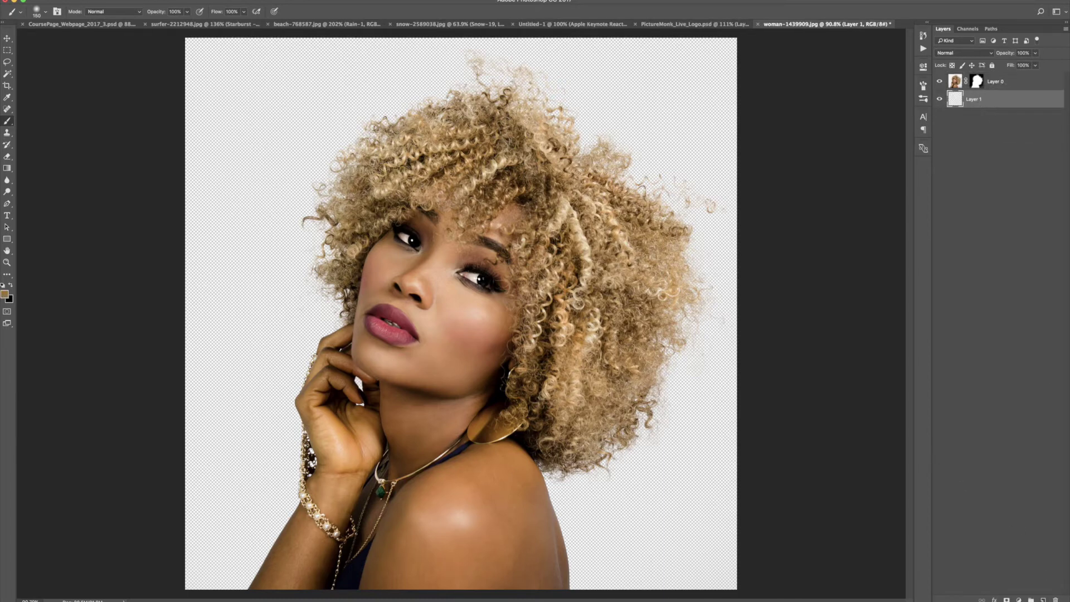
left_click(53, 0)
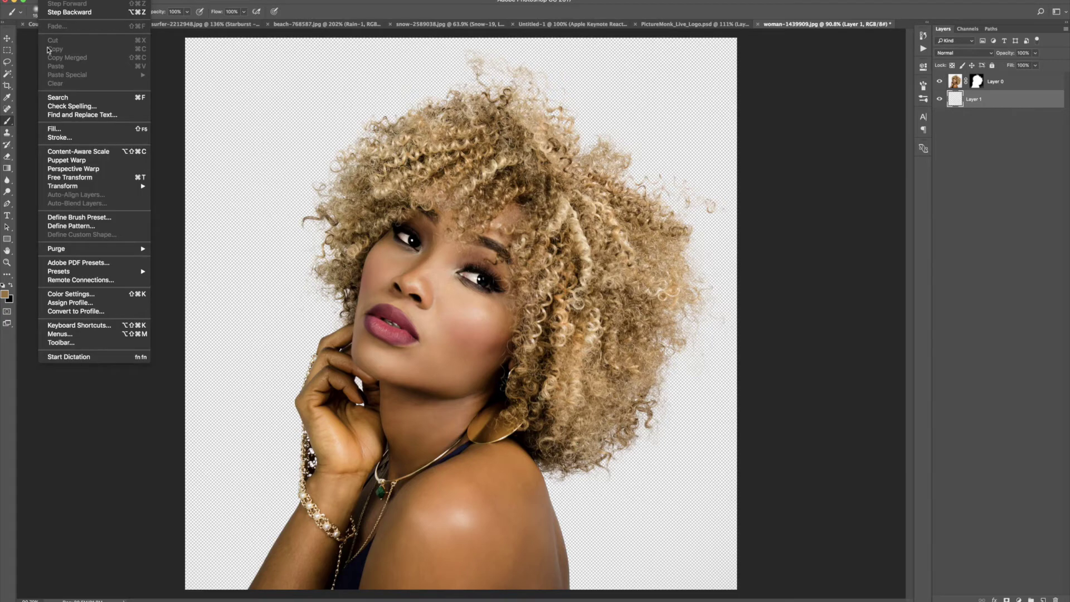
left_click(61, 130)
left_click(383, 192)
left_click(381, 197)
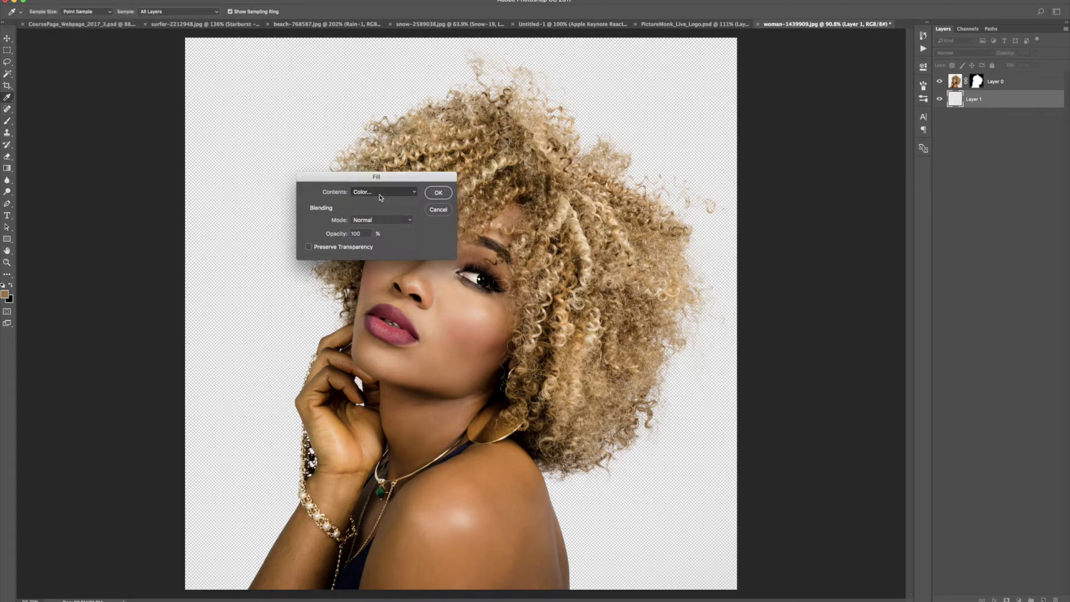
left_click(670, 256)
left_click_drag(670, 257, 646, 261)
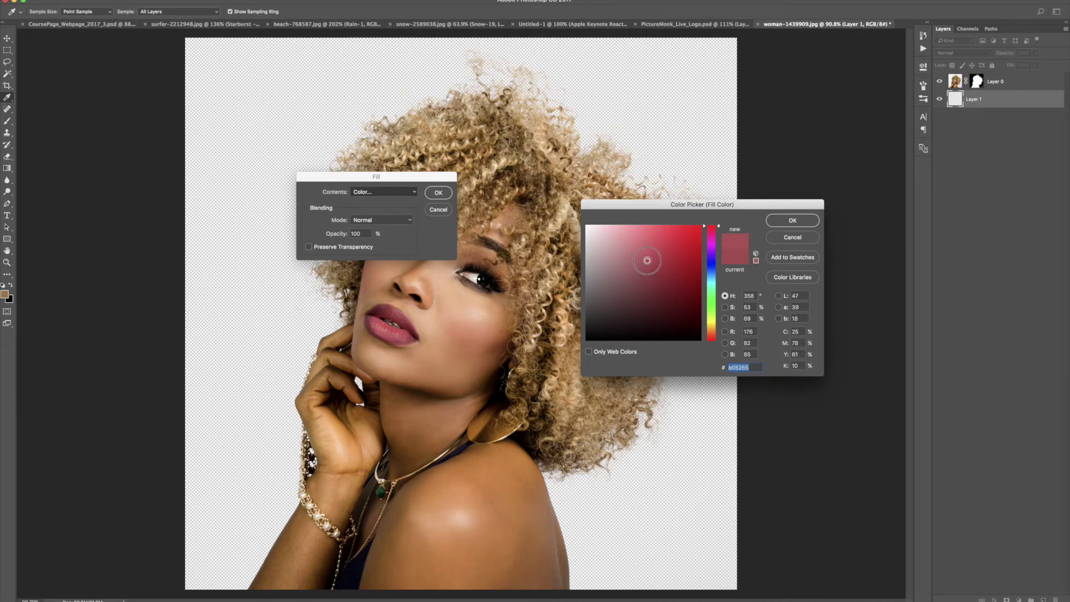
left_click(786, 221)
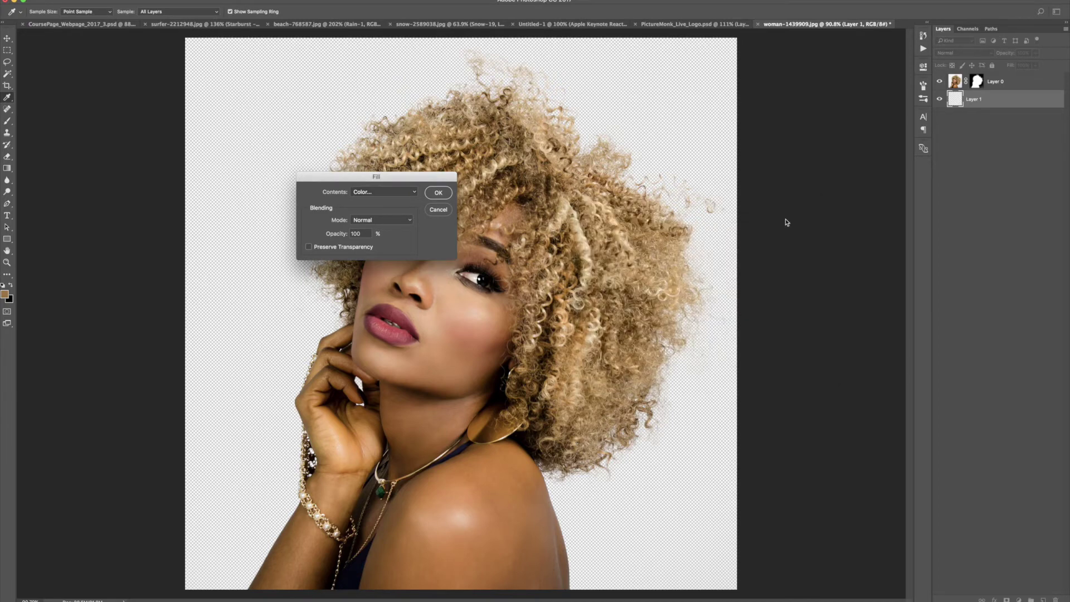
left_click(443, 196)
key("b")
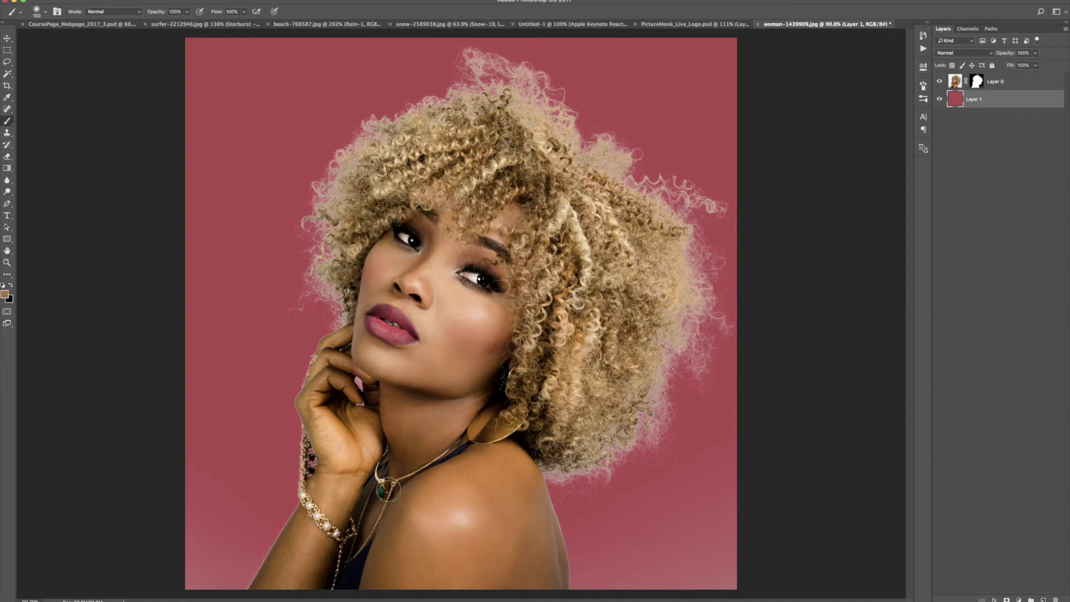
- Inspect the cutout's edges around the hand, jewellery and curls against the red background, with the photo's layer mask selected
scroll(301, 481, "up", 5)
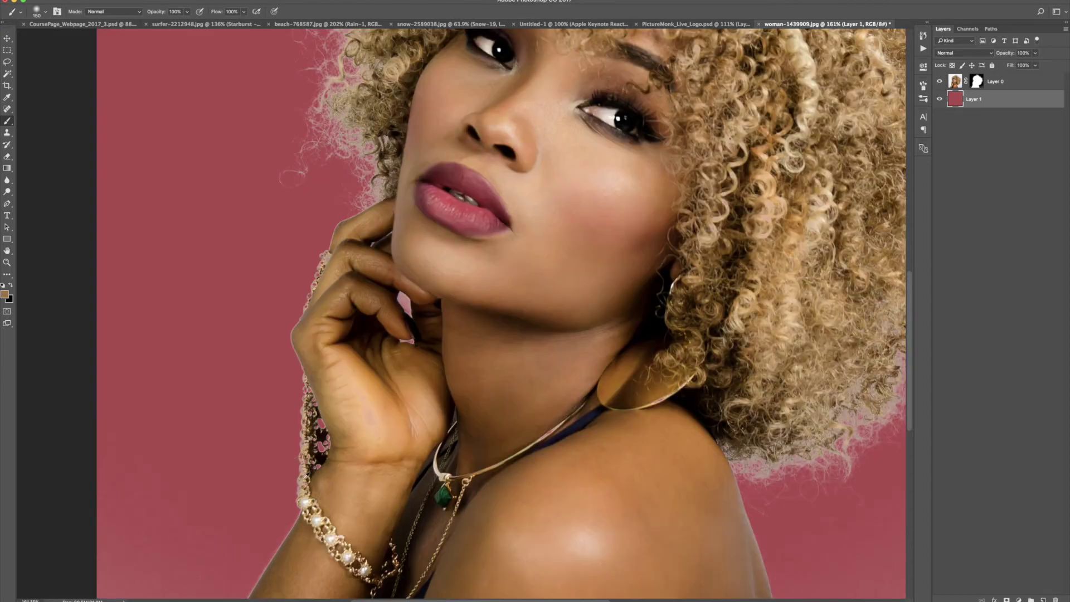
scroll(303, 482, "up", 3)
scroll(463, 464, "right", 10)
scroll(462, 464, "down", 4)
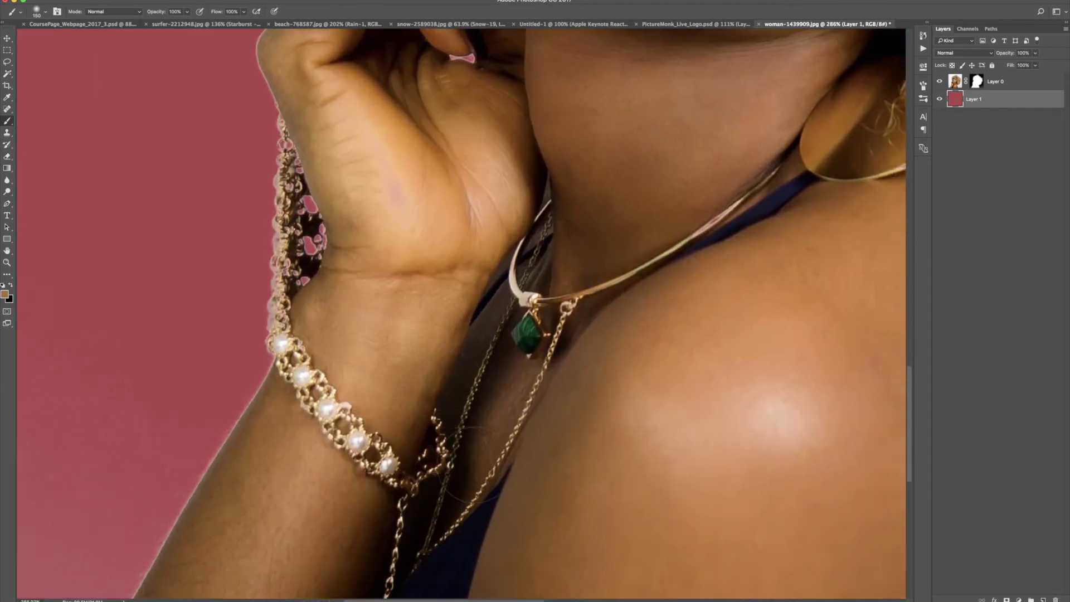
scroll(523, 477, "up", 5)
scroll(524, 477, "right", 5)
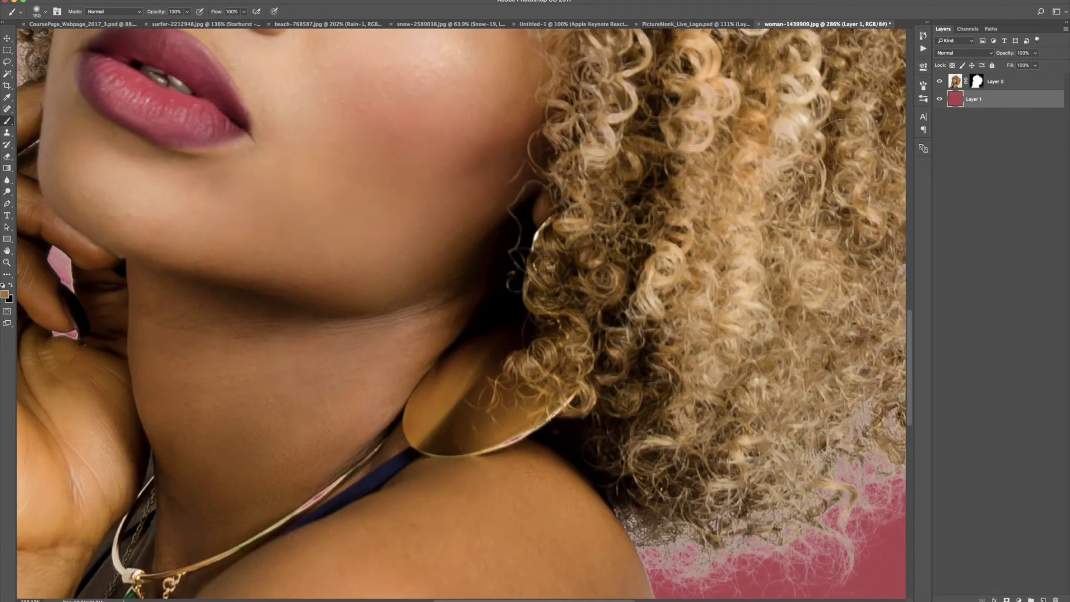
left_click(976, 81)
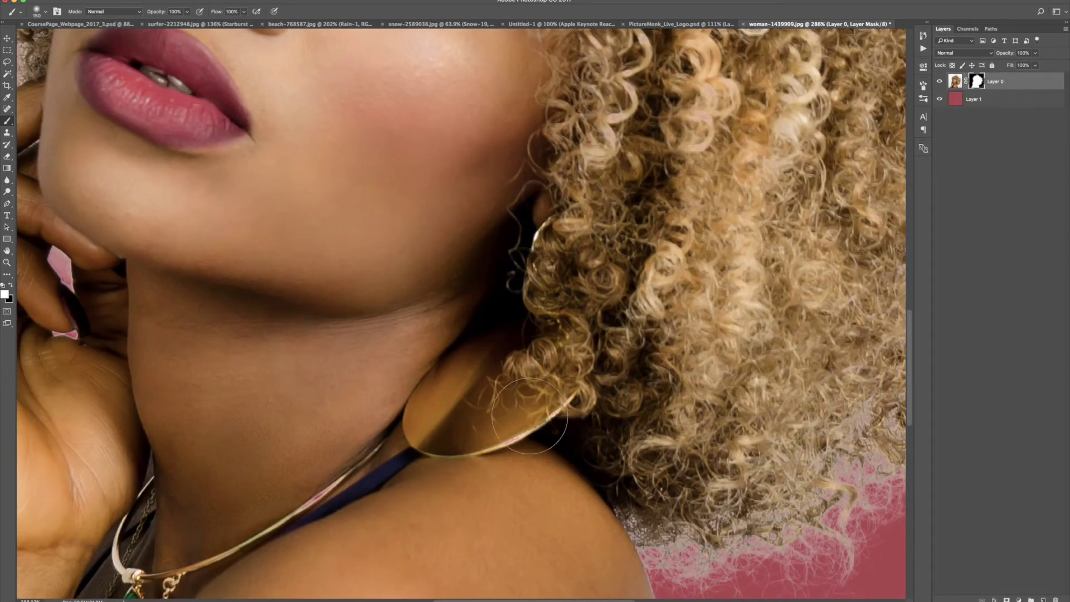
scroll(517, 384, "down", 3)
scroll(517, 383, "down", 3)
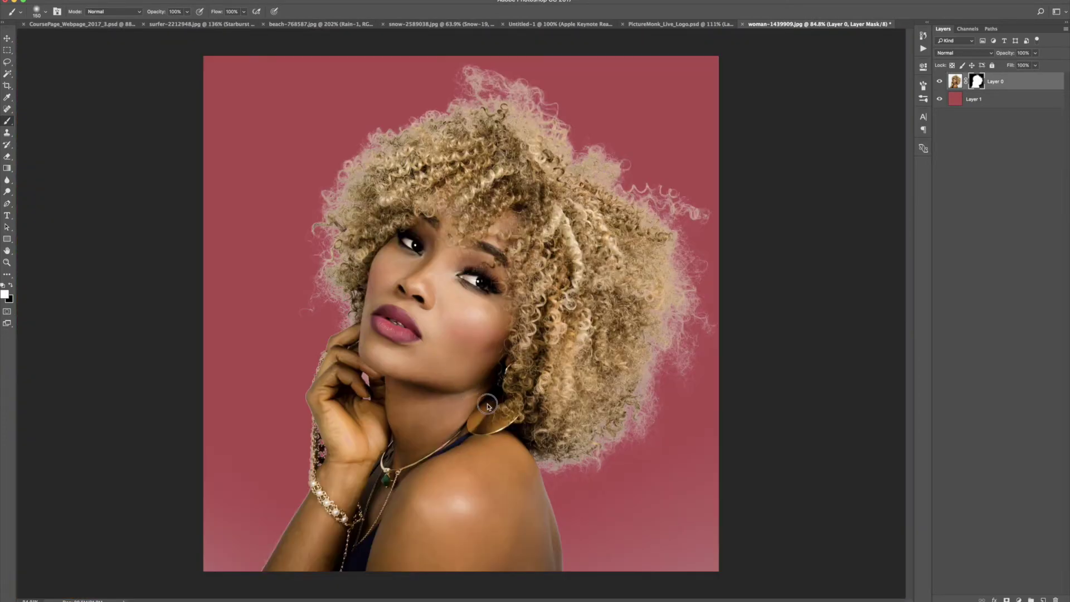
scroll(348, 304, "up", 3)
mouse_move(474, 272)
left_mouse_down()
mouse_move(489, 312)
mouse_move(527, 312)
mouse_move(563, 342)
mouse_move(541, 363)
left_mouse_up()
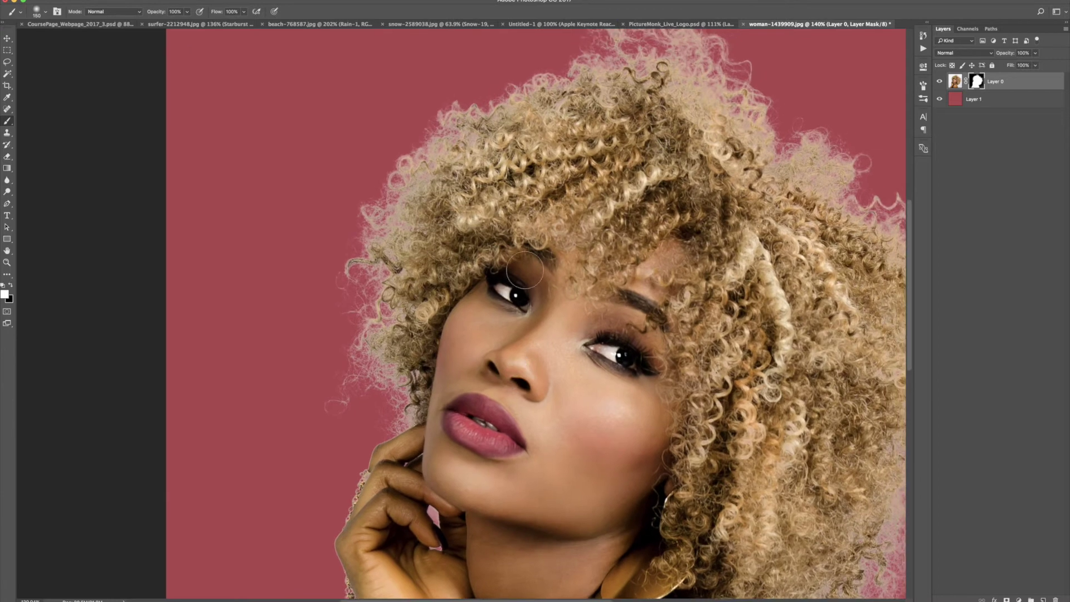
scroll(679, 307, "up", 3)
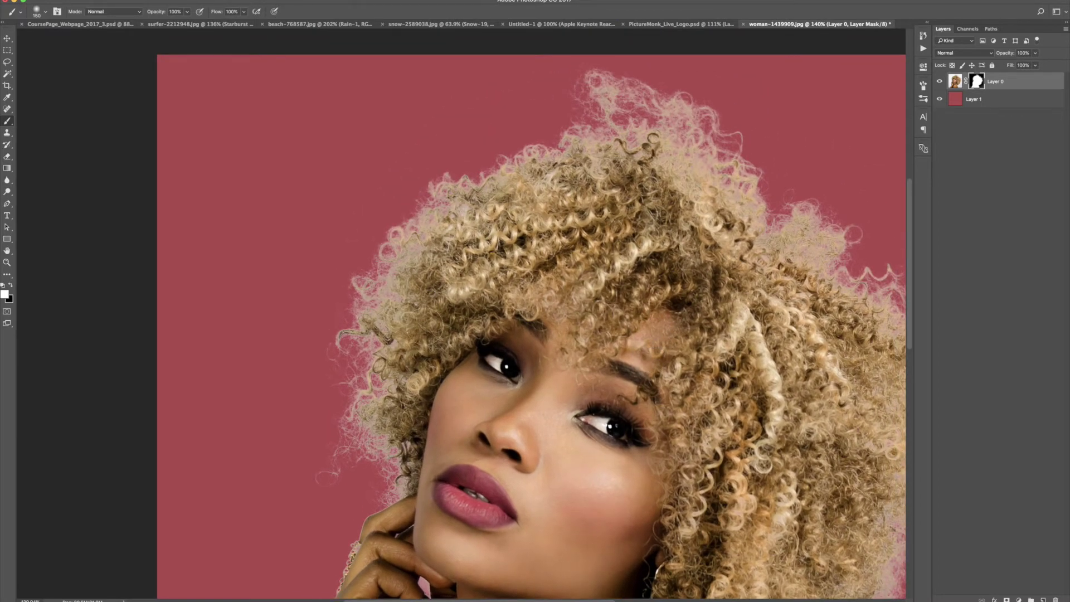
left_click_drag(782, 371, 613, 319)
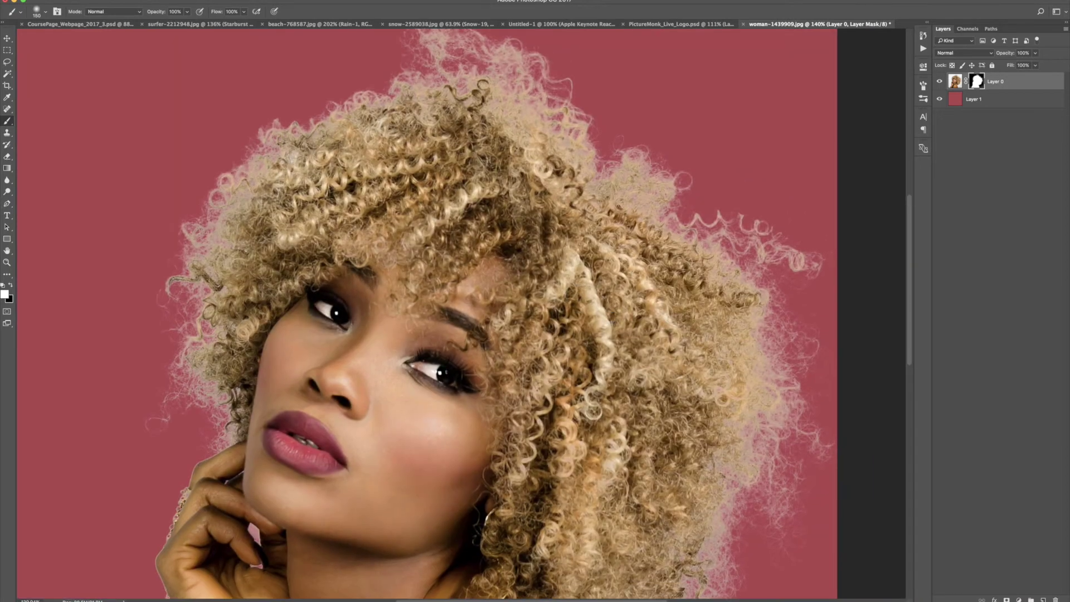
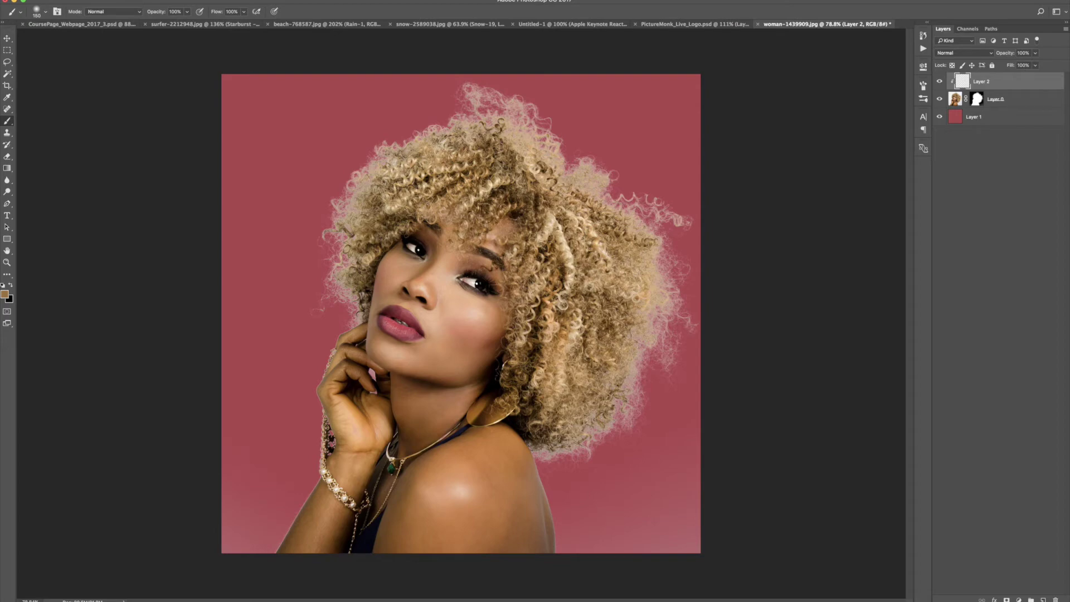
- Try a broad brown brush stroke across the hair and face on the clipped layer, and undo it
mouse_move(557, 152)
left_mouse_down()
mouse_move(362, 262)
mouse_move(351, 324)
mouse_move(596, 168)
mouse_move(546, 258)
mouse_move(440, 301)
mouse_move(423, 352)
mouse_move(339, 270)
left_mouse_up()
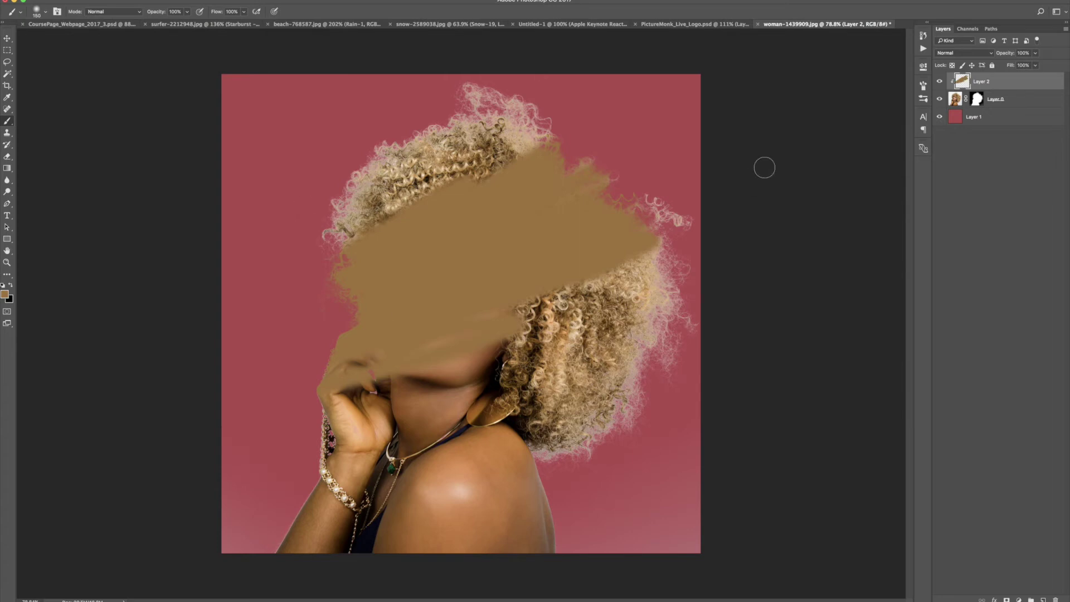
key("ctrl+z")
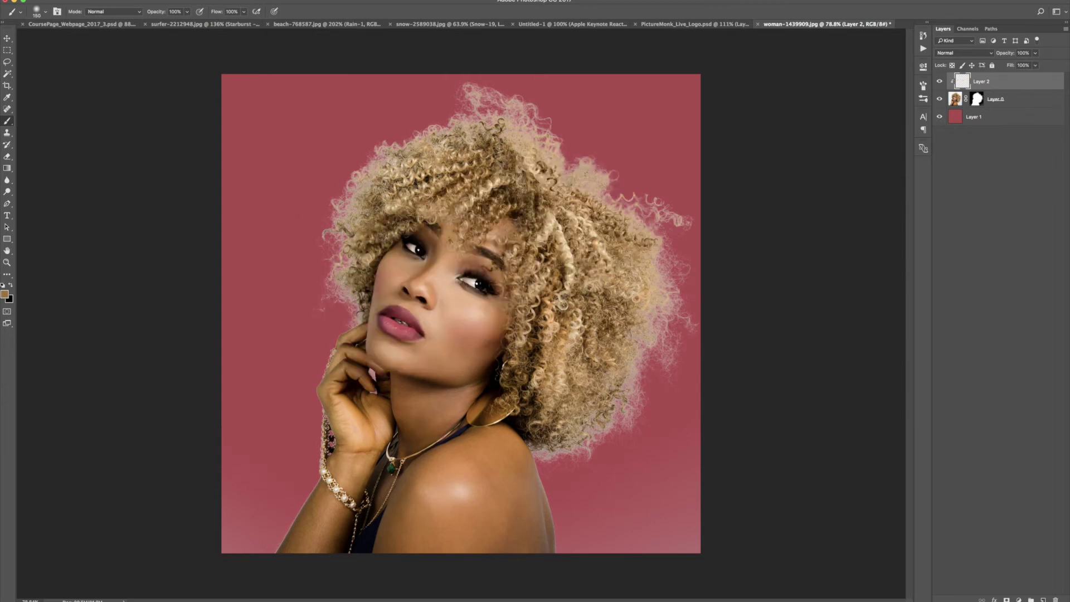
- Switch to the Clone Stamp tool and set the clipped layer's blend mode to Darken
left_click(8, 134)
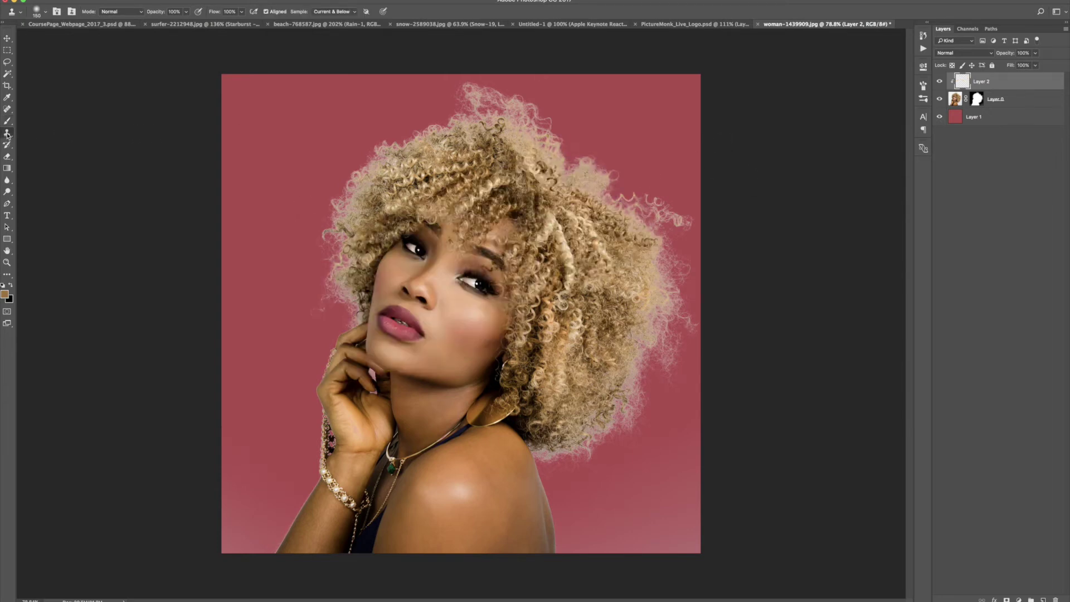
scroll(558, 197, "up", 3)
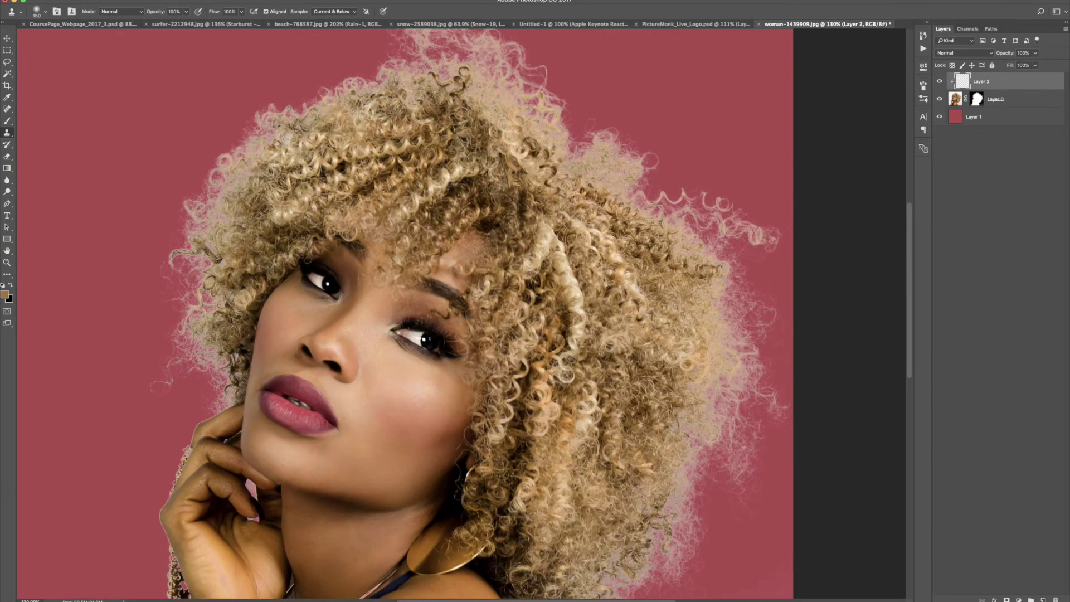
scroll(558, 197, "up", 1)
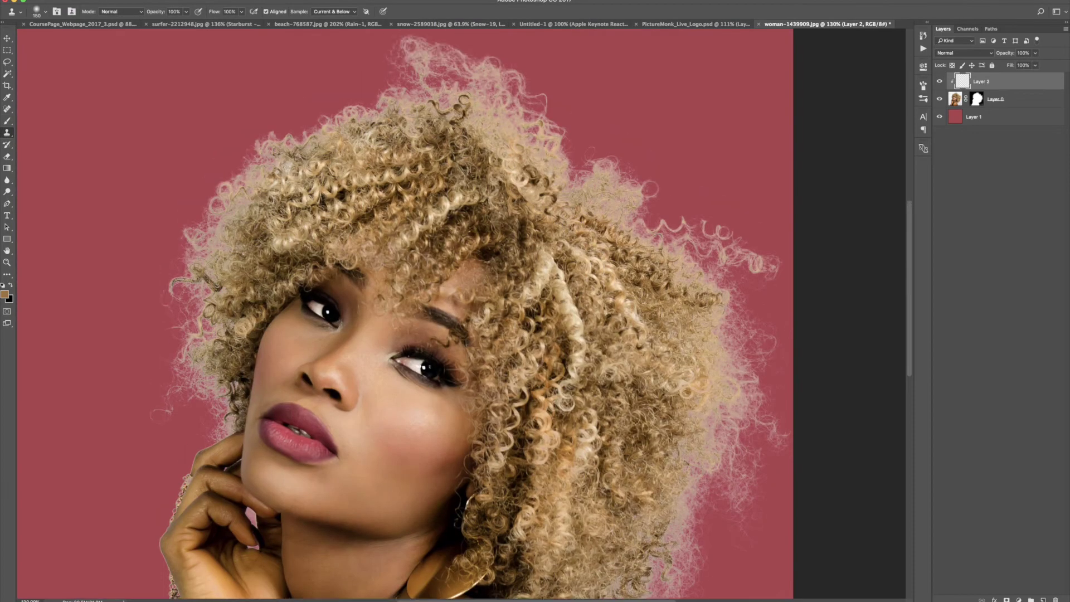
left_click(950, 55)
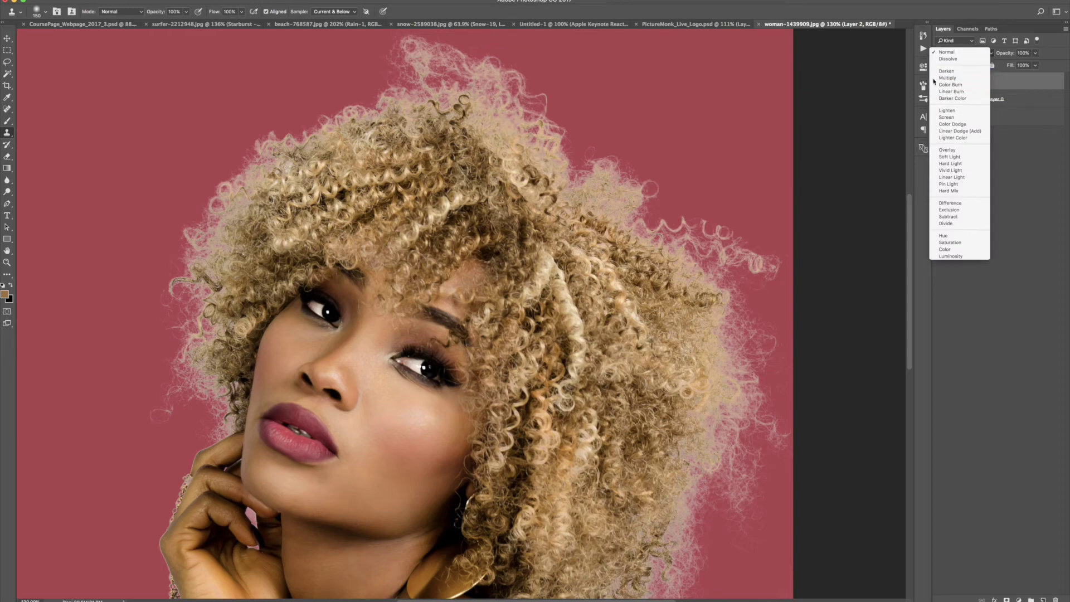
left_click(945, 71)
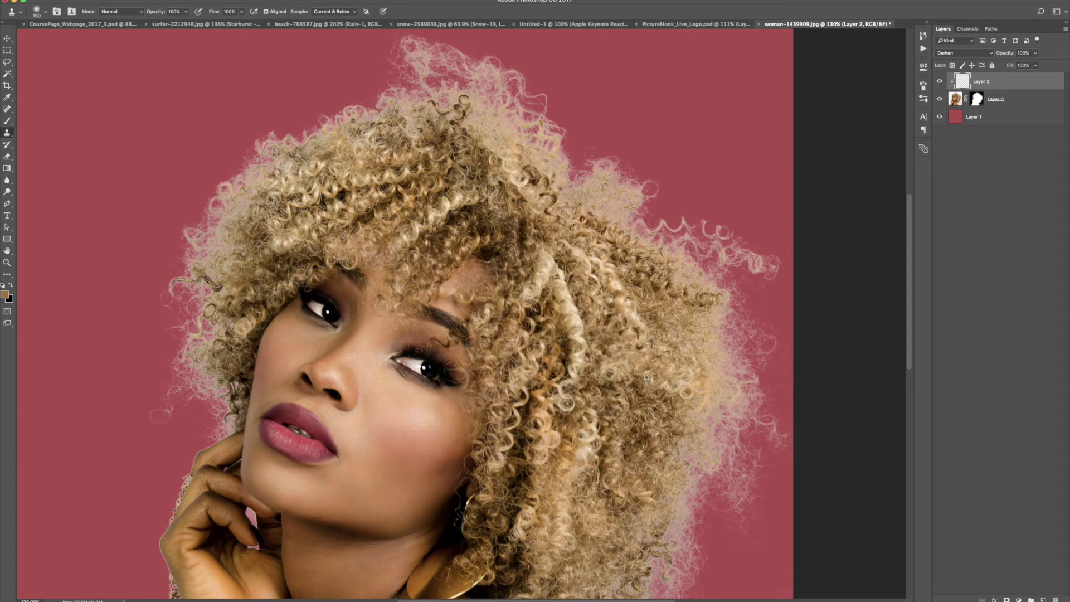
- Clone darker curls over the light fringe along the right side and top of the hair on the clipped layer
mouse_move(691, 419)
left_mouse_down()
mouse_move(704, 440)
mouse_move(677, 476)
mouse_move(654, 411)
mouse_move(624, 468)
mouse_move(647, 479)
left_mouse_up()
scroll(646, 420, "down", 3)
mouse_move(624, 410)
left_mouse_down()
mouse_move(651, 435)
mouse_move(630, 443)
mouse_move(635, 491)
mouse_move(650, 490)
mouse_move(663, 462)
mouse_move(625, 418)
mouse_move(604, 469)
mouse_move(574, 480)
mouse_move(575, 513)
mouse_move(554, 521)
mouse_move(539, 453)
mouse_move(521, 512)
mouse_move(498, 507)
left_mouse_up()
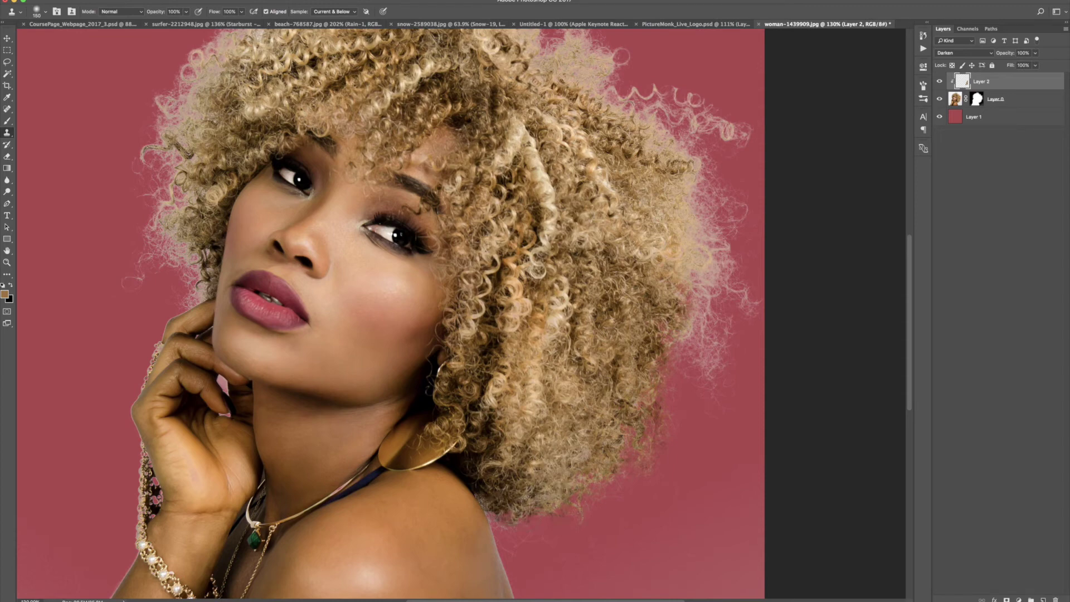
mouse_move(589, 478)
left_mouse_down()
mouse_move(634, 363)
mouse_move(562, 412)
left_mouse_up()
mouse_move(627, 412)
left_mouse_down()
mouse_move(608, 368)
mouse_move(612, 250)
mouse_move(464, 340)
left_mouse_up()
scroll(479, 292, "up", 10)
scroll(479, 292, "left", 5)
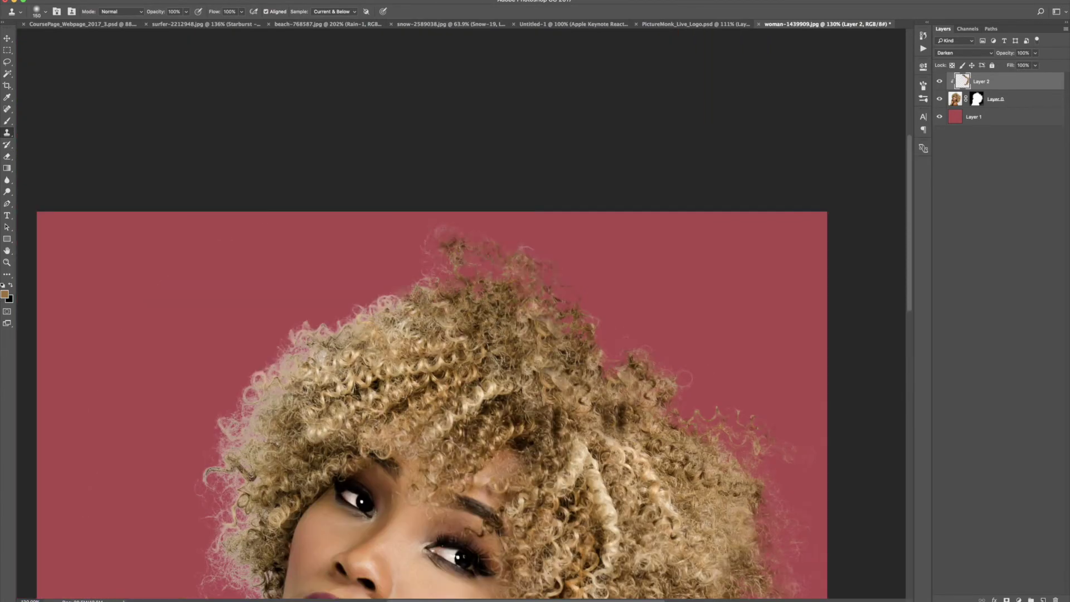
- Clone darker curls over the light fringe along the left side of the hair, reducing the stamp size to 80
scroll(465, 340, "down", 10)
key("ctrl+0")
key("bracketleft")
key("bracketleft")
key("bracketleft")
key("bracketleft")
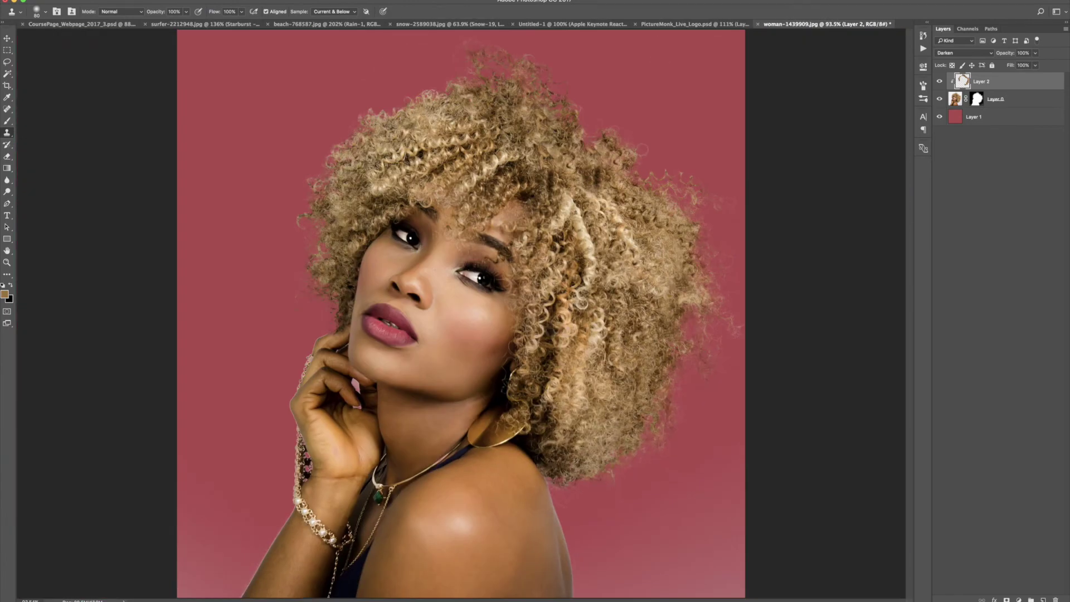
- Add a layer mask to the clipped Layer 2 and switch to the Brush tool
scroll(343, 340, "up", 5)
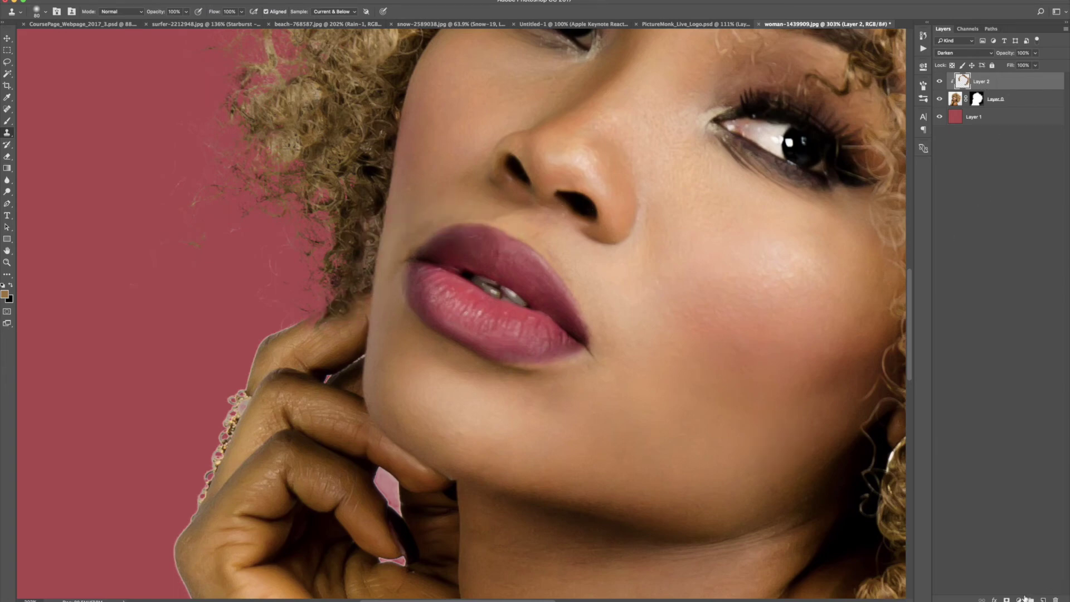
left_click(1006, 599)
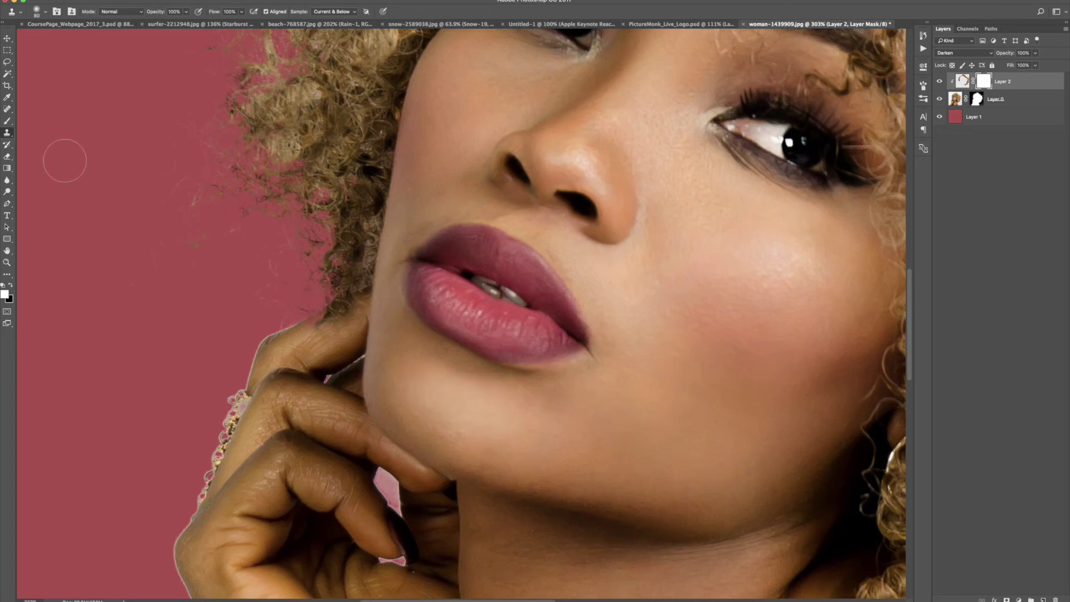
left_click(6, 121)
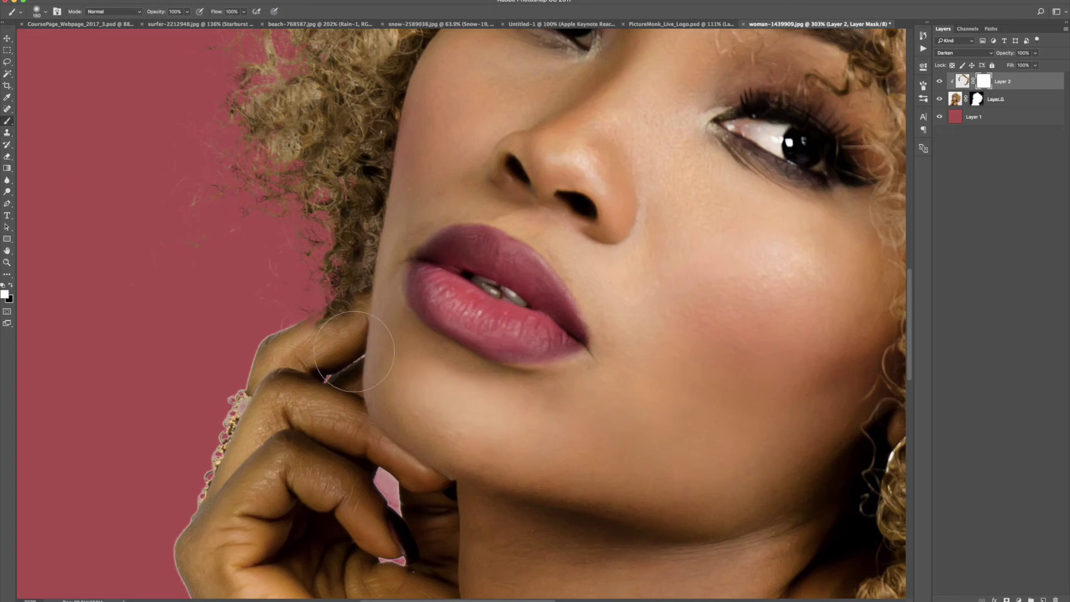
- Paint black with a smaller brush on Layer 2's mask along the top finger beside the jaw to remove the cloned darkening there
key("bracketleft")
key("bracketleft")
key("bracketleft")
key("bracketleft")
key("bracketleft")
key("bracketleft")
key("bracketleft")
key("x")
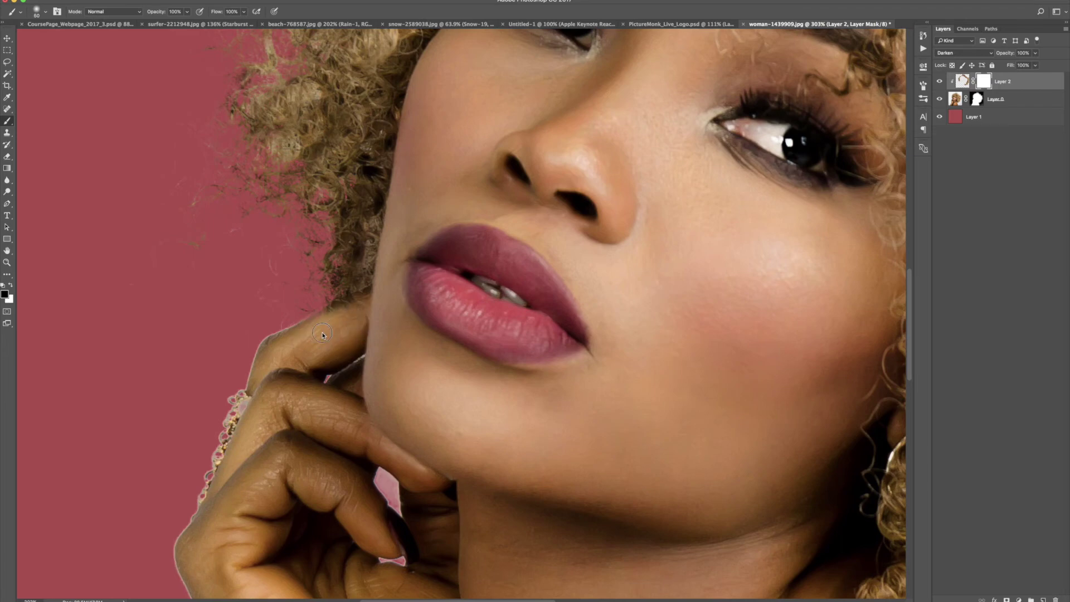
mouse_move(331, 328)
left_mouse_down()
mouse_move(378, 305)
mouse_move(348, 314)
mouse_move(370, 301)
left_mouse_up()
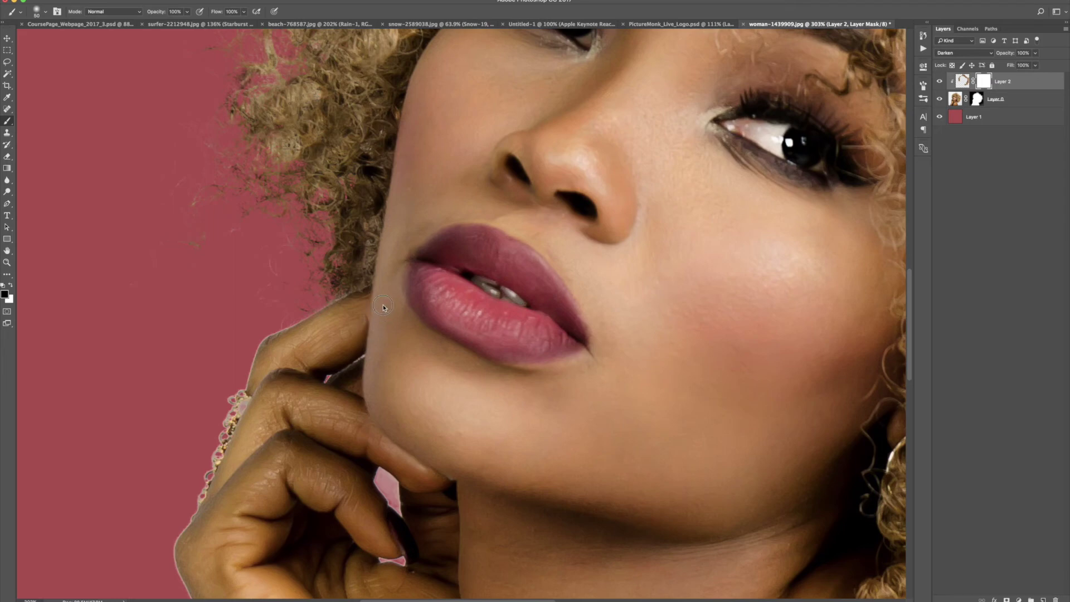
scroll(429, 329, "right", 15)
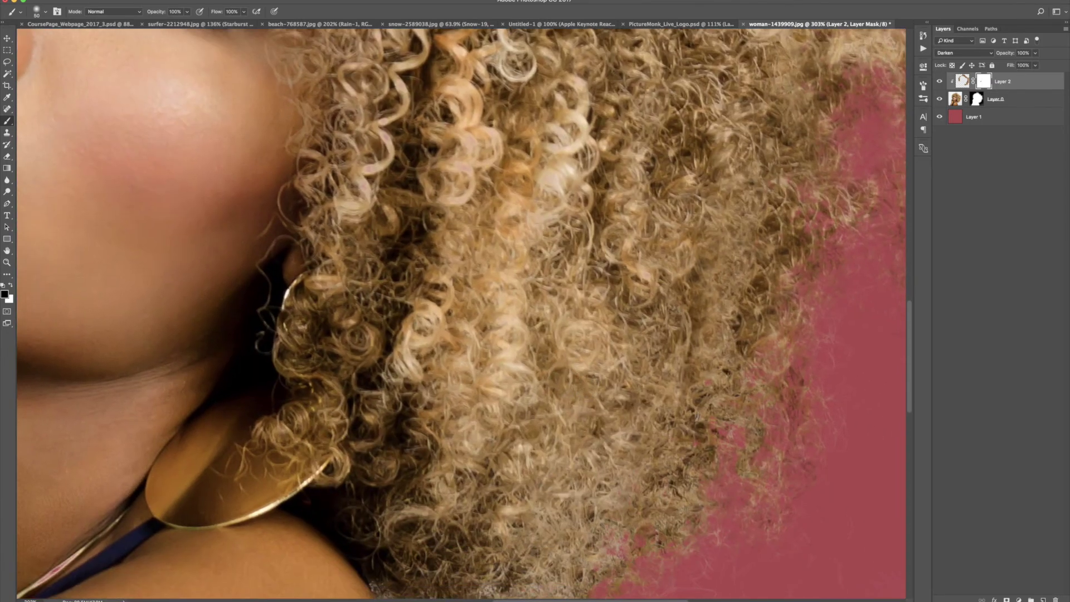
key("super+0")
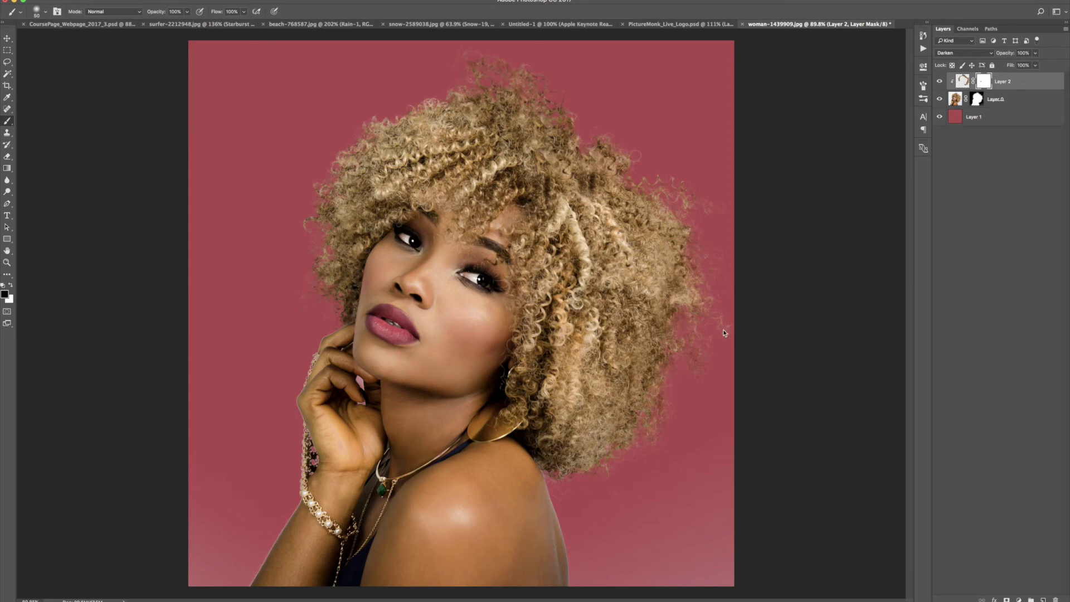
- Hide the stray hairs above the top of the head by painting black on Layer 0's mask with a soft 300 px brush
scroll(727, 329, "up", 5)
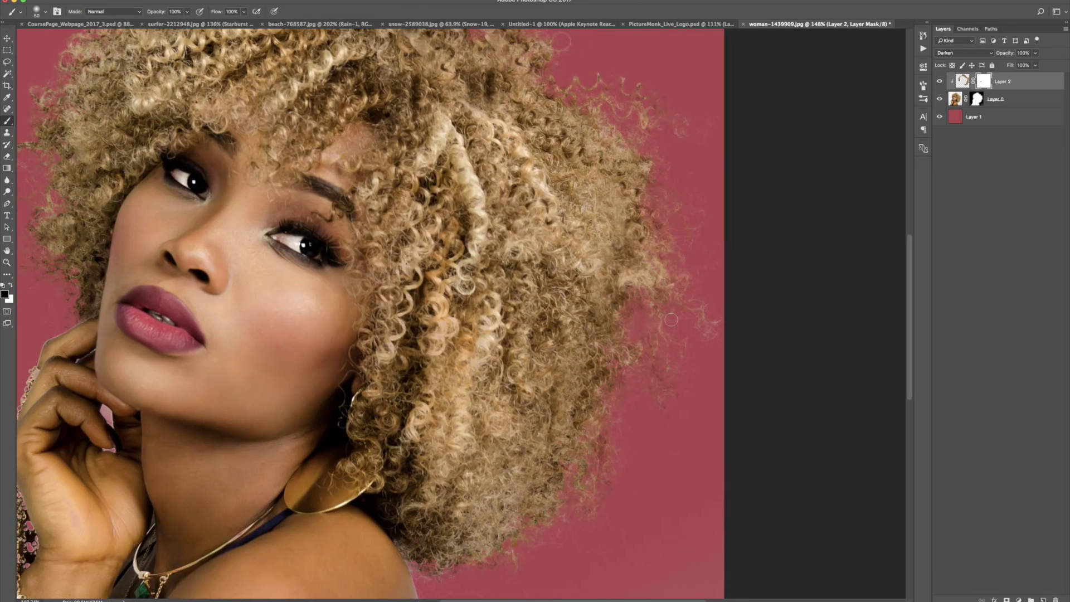
scroll(379, 315, "up", 4)
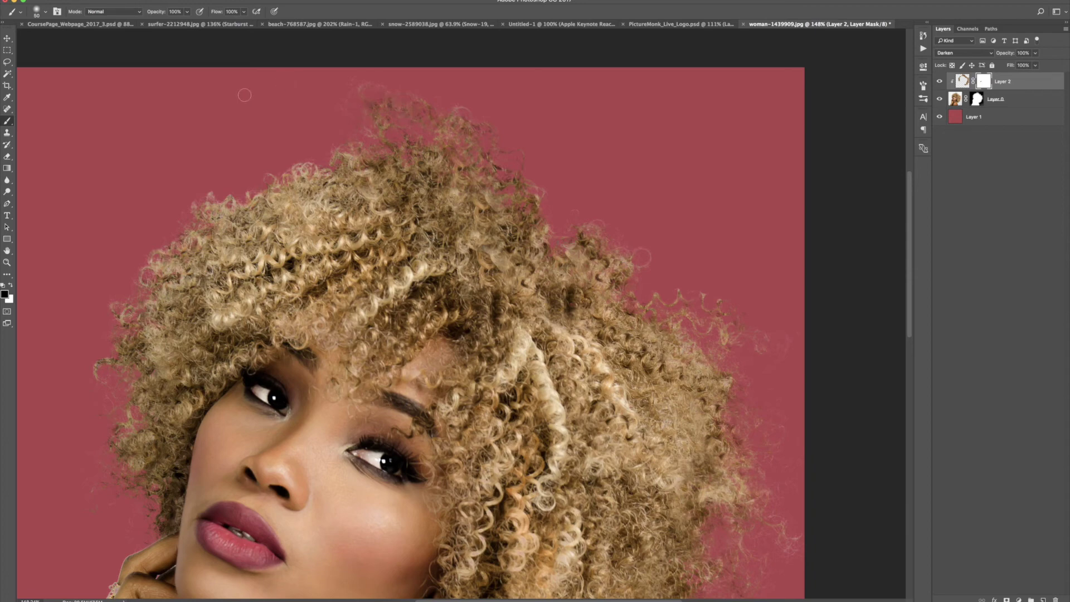
key("bracketright")
key("bracketright")
key("bracketright")
key("bracketright")
key("bracketright")
key("bracketright")
key("bracketright")
key("bracketright")
key("bracketright")
key("bracketright")
key("bracketright")
left_click(47, 13)
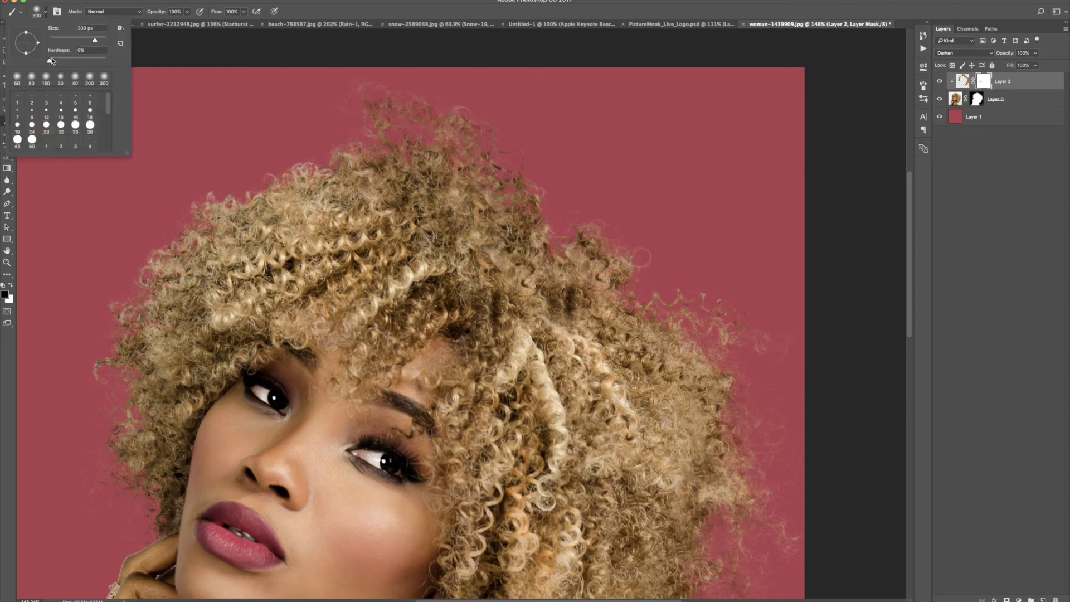
key("Return")
left_click(976, 103)
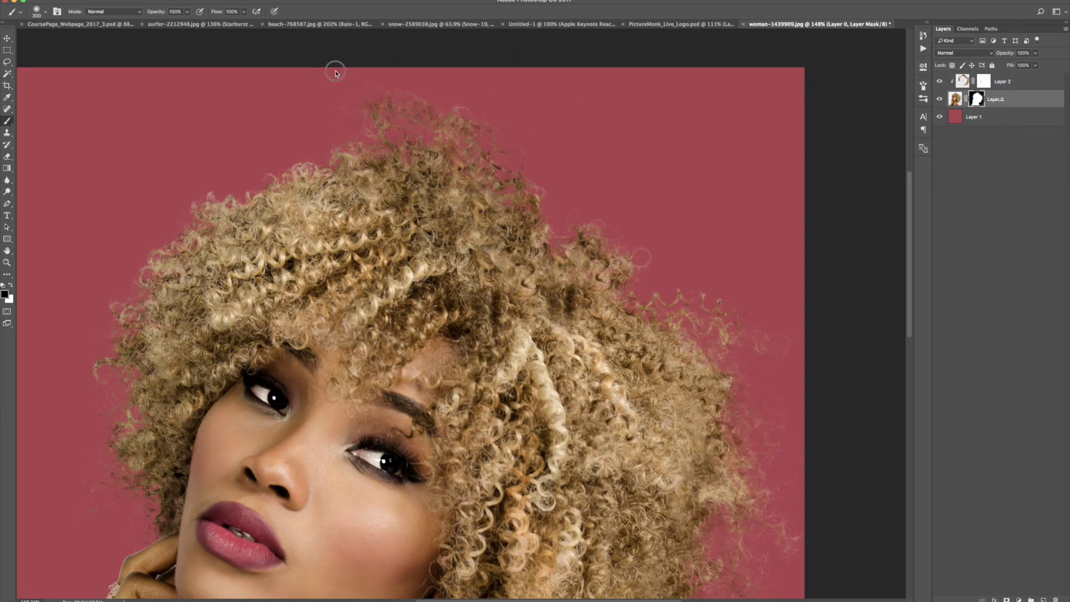
mouse_move(371, 76)
left_mouse_down()
mouse_move(465, 81)
mouse_move(524, 105)
mouse_move(546, 131)
left_mouse_up()
- Hide the stray curls off the upper right of the hair on Layer 0's mask with a 100 px black brush
key("bracketright")
key("bracketright")
key("bracketright")
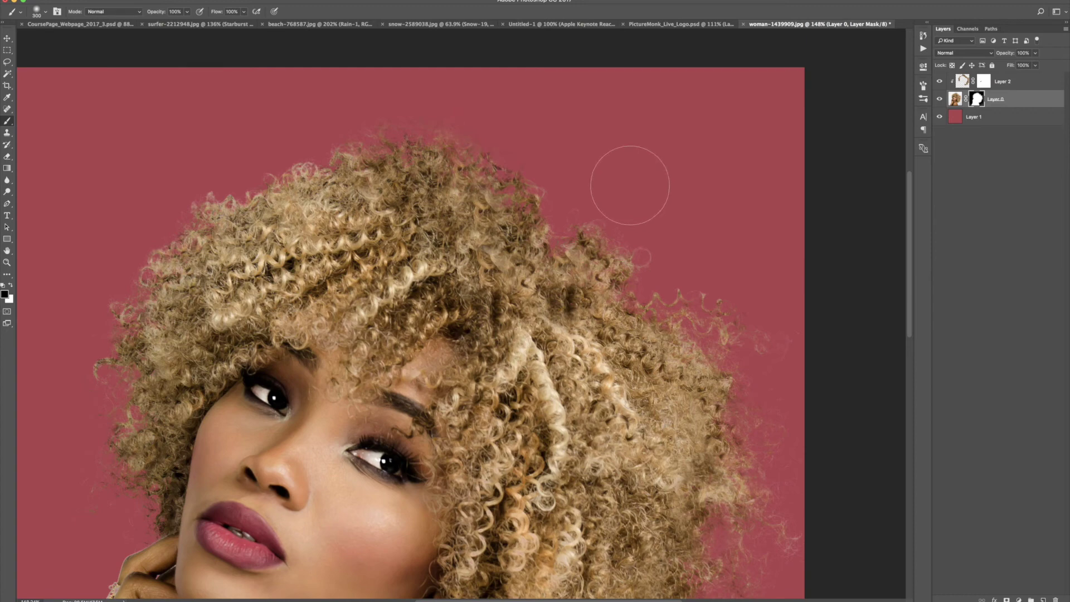
key("bracketleft")
key("bracketleft")
key("bracketleft")
key("bracketleft")
left_click_drag(790, 318, 764, 334)
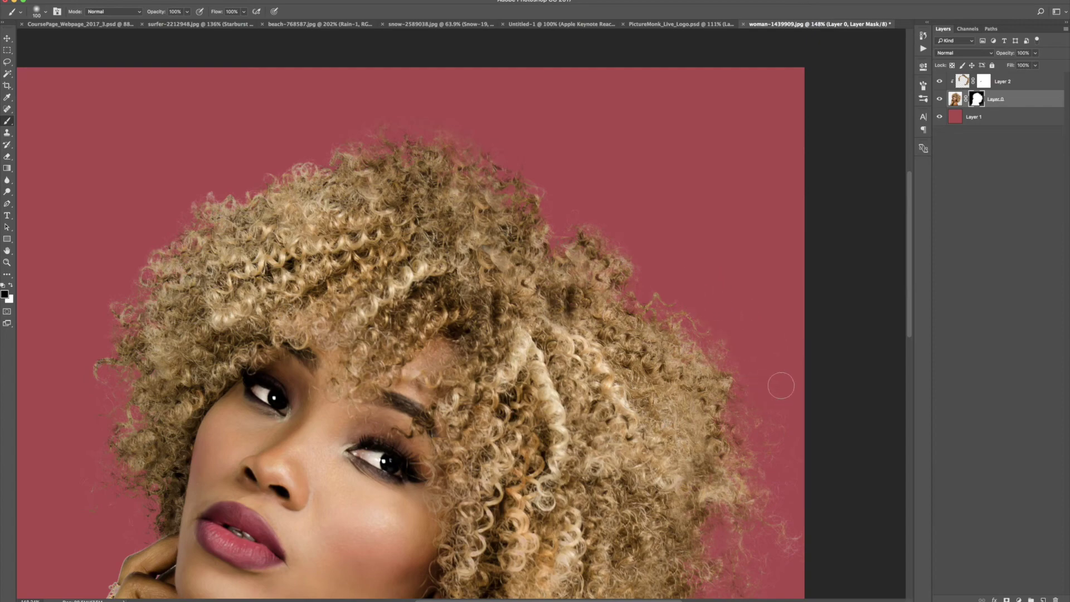
left_click_drag(726, 333, 720, 317)
- Enlarge the black brush and mask out the flyaway hairs along the right side of the hair on Layer 0's mask
scroll(720, 318, "down", 5)
key("bracketright")
key("bracketright")
key("bracketright")
key("bracketright")
key("bracketright")
key("bracketright")
key("bracketright")
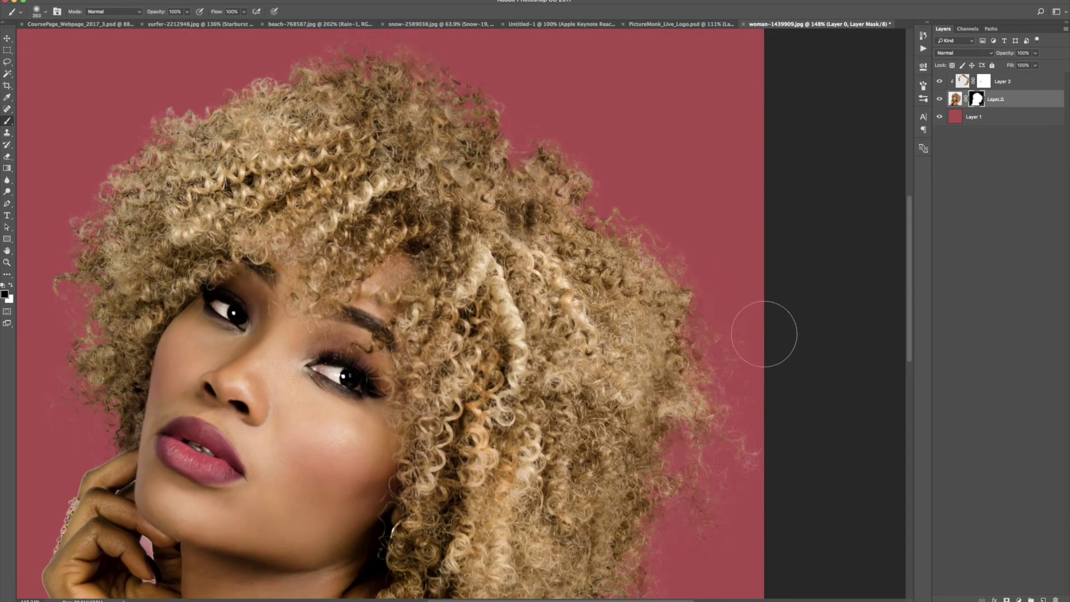
mouse_move(769, 344)
left_mouse_down()
mouse_move(780, 470)
mouse_move(760, 530)
mouse_move(769, 527)
left_mouse_up()
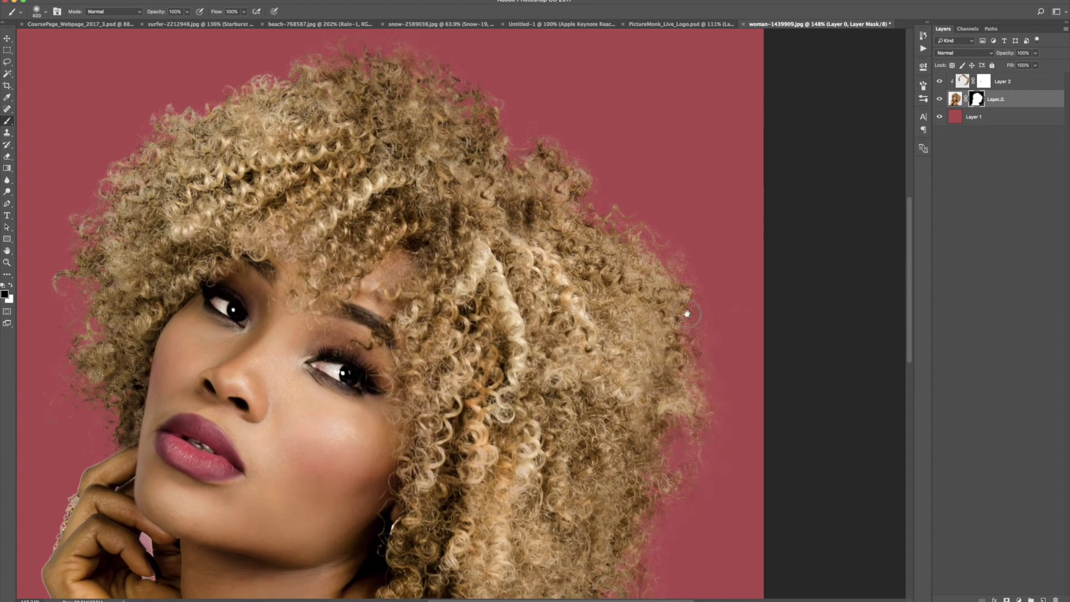
- Reduce the brush to 200 px and paint black on Layer 0's mask below the hair, beside the shoulder
scroll(679, 273, "down", 10)
scroll(671, 530, "down", 5)
scroll(671, 530, "left", 2)
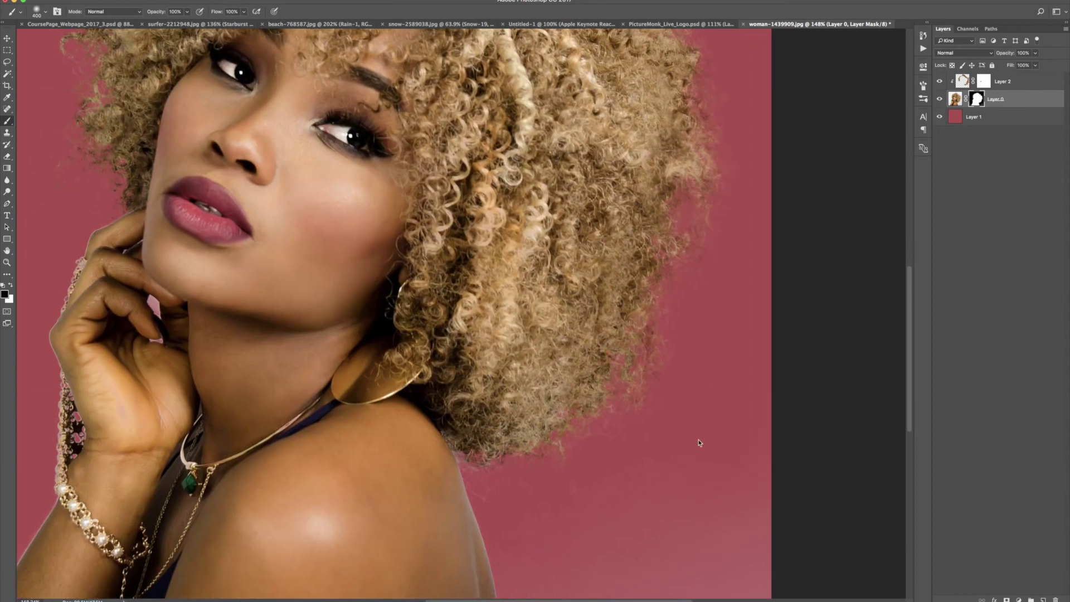
key("bracketleft")
key("bracketleft")
key("bracketleft")
key("bracketleft")
key("bracketleft")
key("bracketleft")
key("bracketleft")
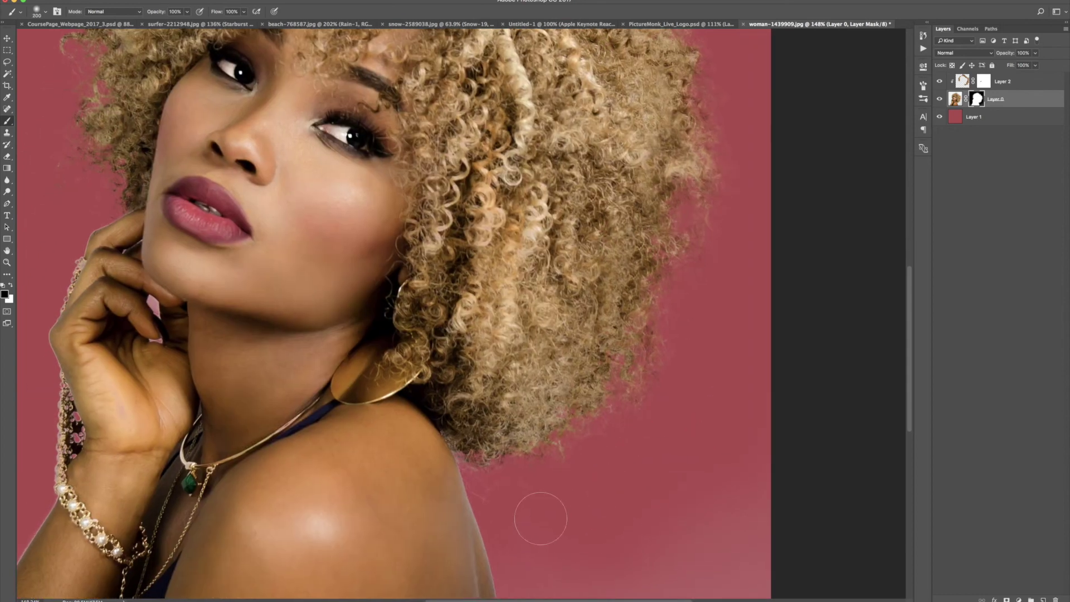
mouse_move(514, 508)
left_mouse_down()
mouse_move(476, 484)
mouse_move(527, 487)
left_mouse_up()
scroll(639, 435, "down", 5)
scroll(538, 413, "up", 3)
scroll(538, 417, "up", 1)
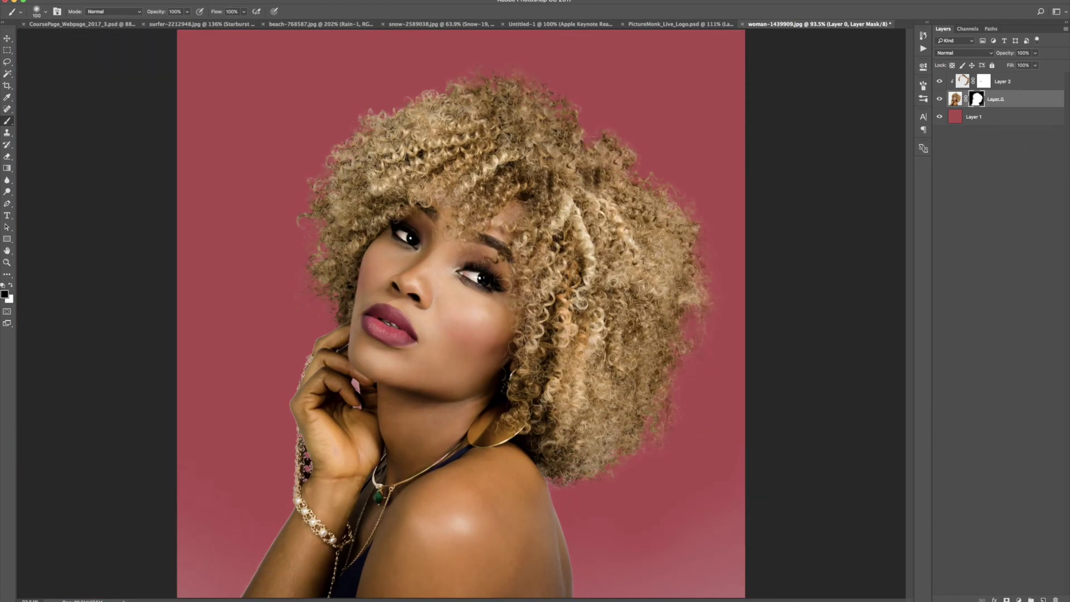
- Add a Hue/Saturation adjustment layer directly above the red background Layer 1
left_click(1007, 123)
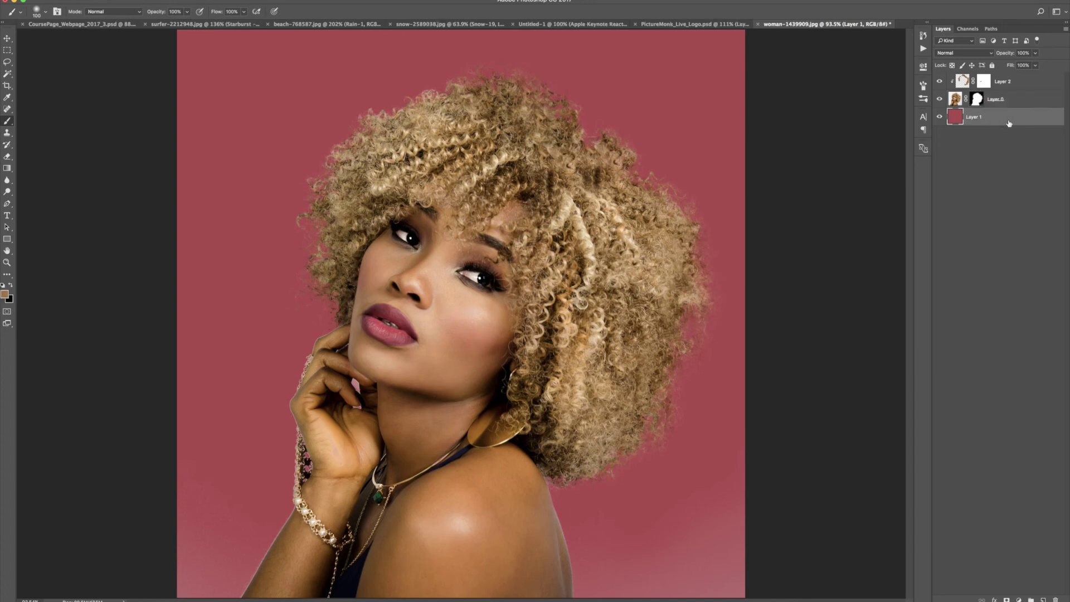
left_click(1019, 600)
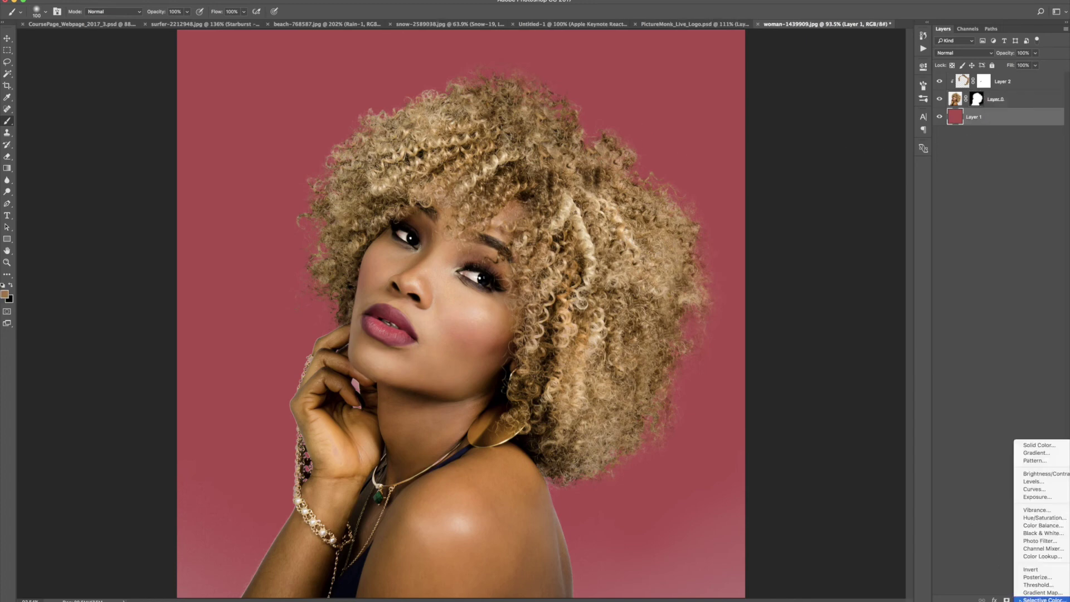
left_click(1035, 518)
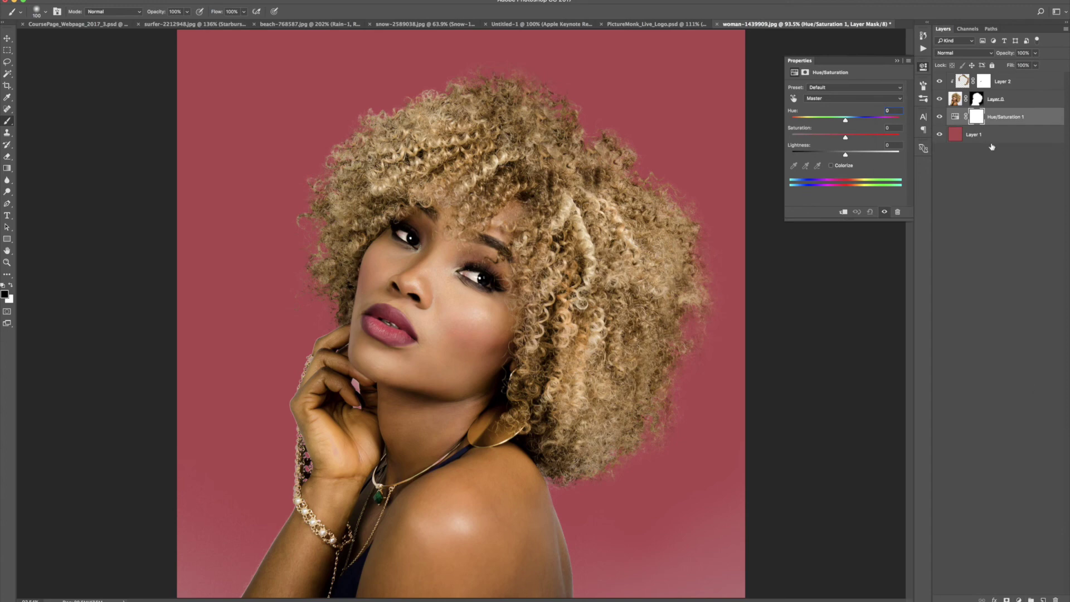
- Raise the lightness and slightly lower the saturation of the Hue/Saturation adjustment, trying different hues, to turn the background pale pink
left_click_drag(846, 122, 810, 122)
left_click(846, 166)
left_click(831, 166)
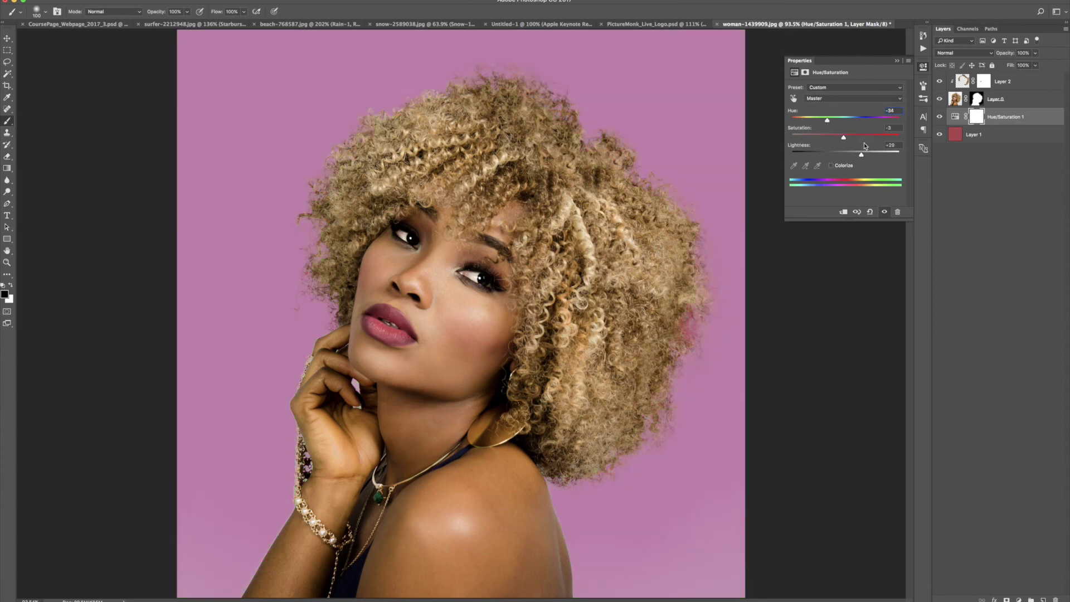
left_click_drag(829, 121, 847, 122)
left_click(896, 62)
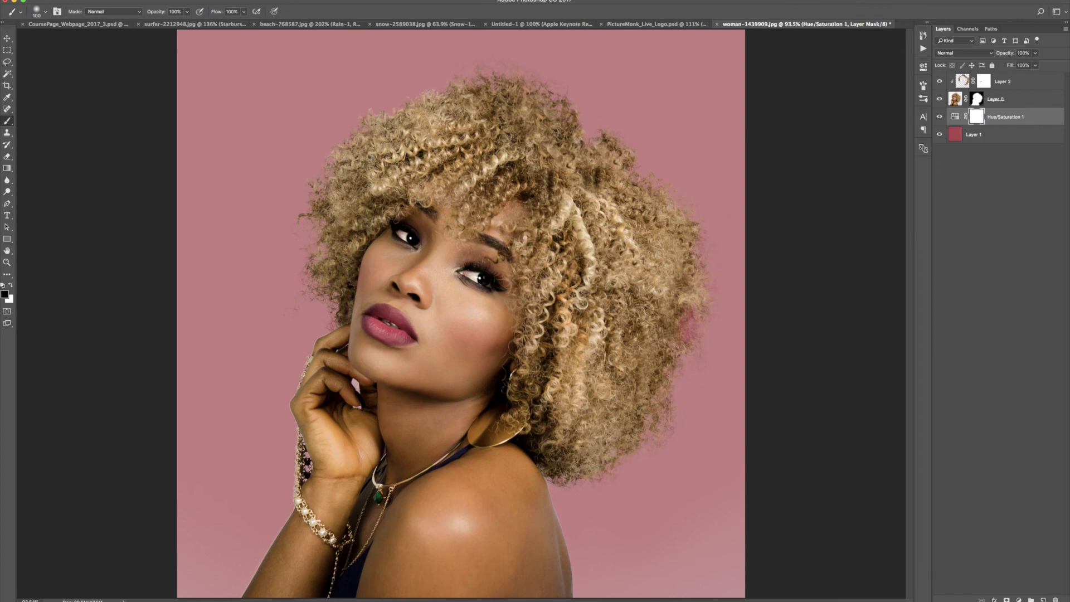